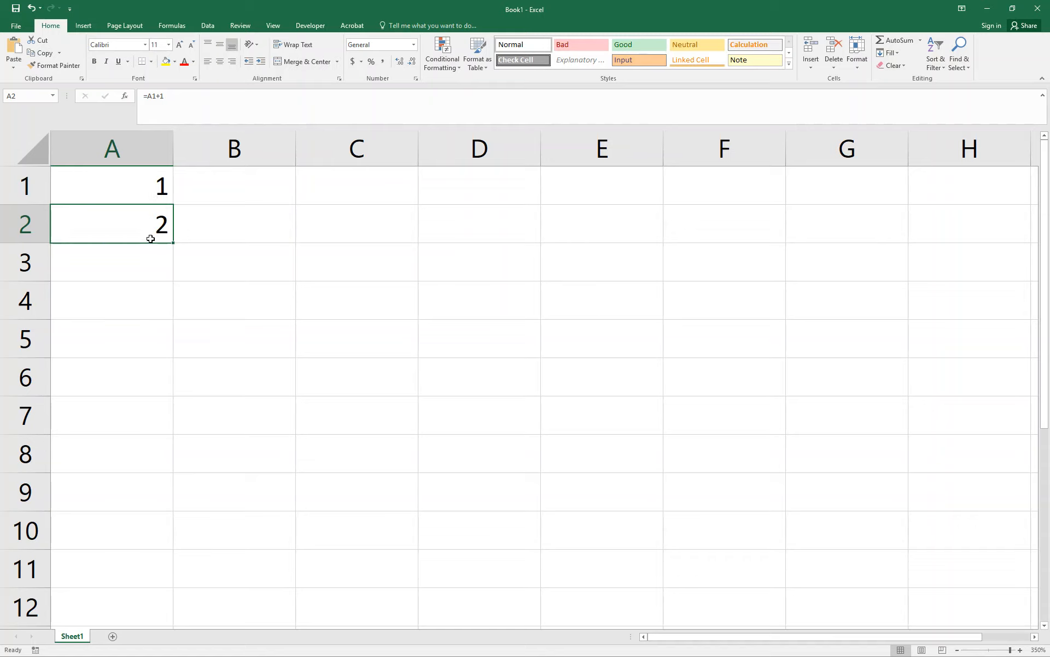
# Copy the formula from cell A2 into A3 and inspect the cell reference in the pasted formula.
pyautogui.hotkey('ctrl', 'c')
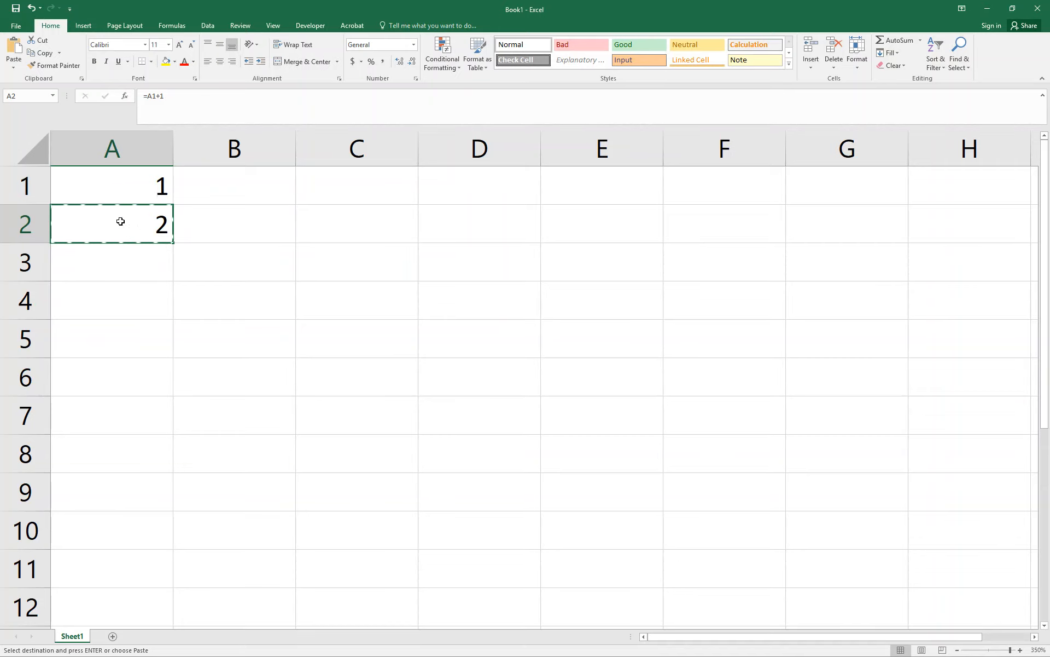
pyautogui.click(137, 276)
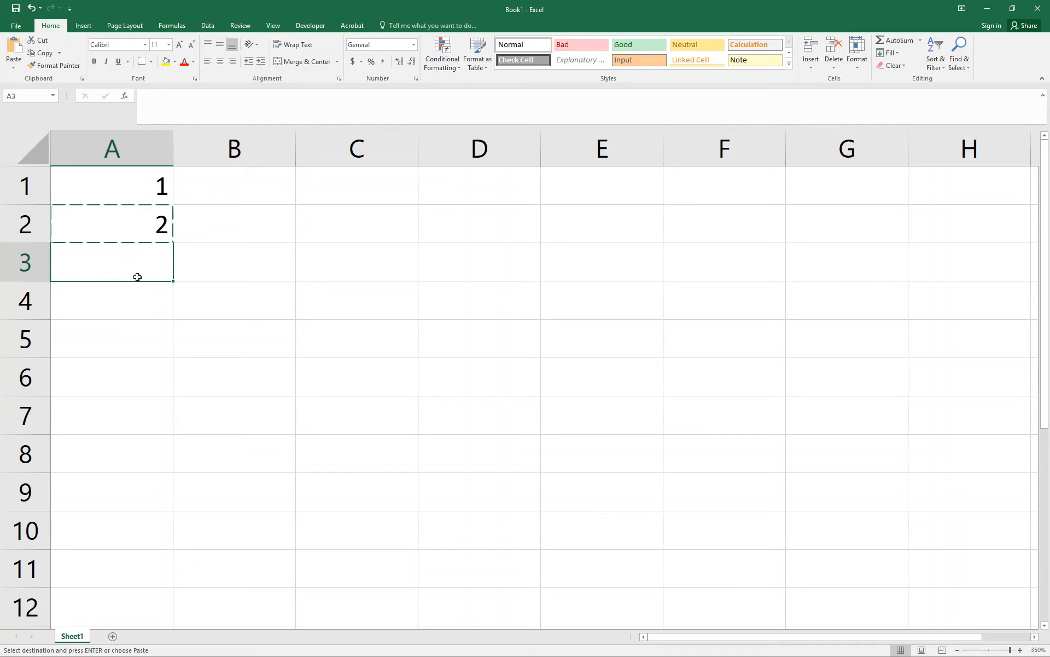
pyautogui.hotkey('ctrl', 'v')
pyautogui.doubleClick(137, 277)
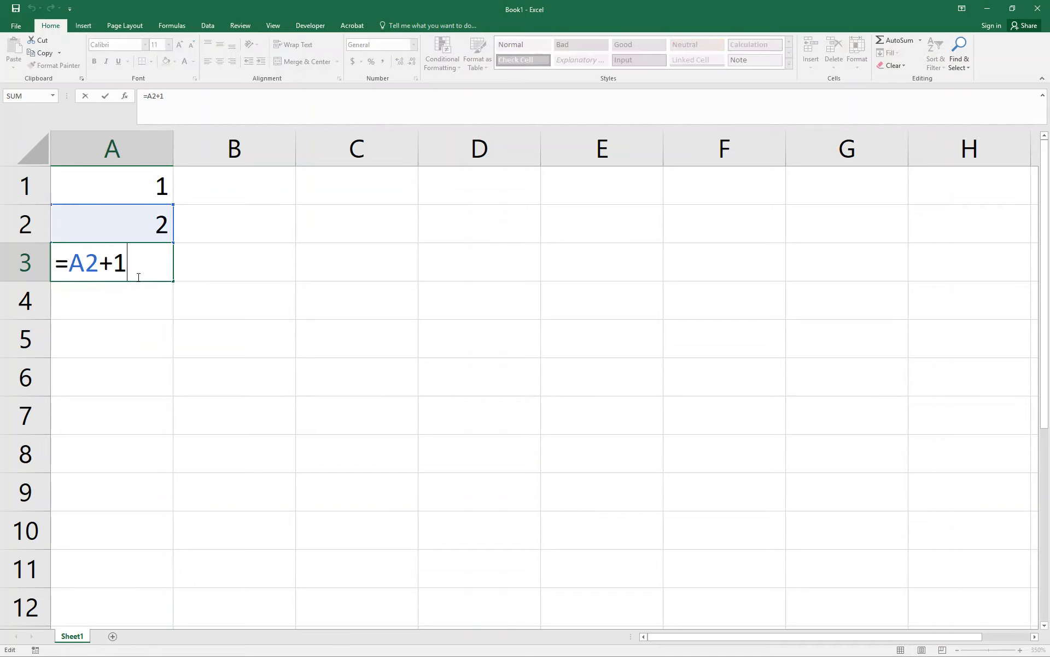
pyautogui.press('Escape')
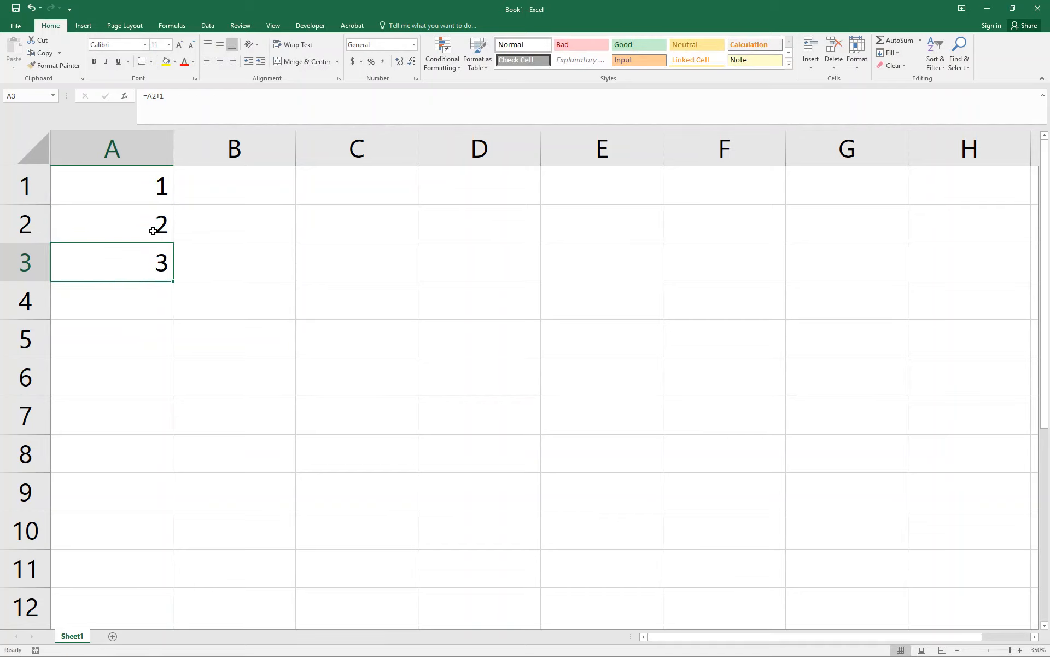
pyautogui.doubleClick(141, 255)
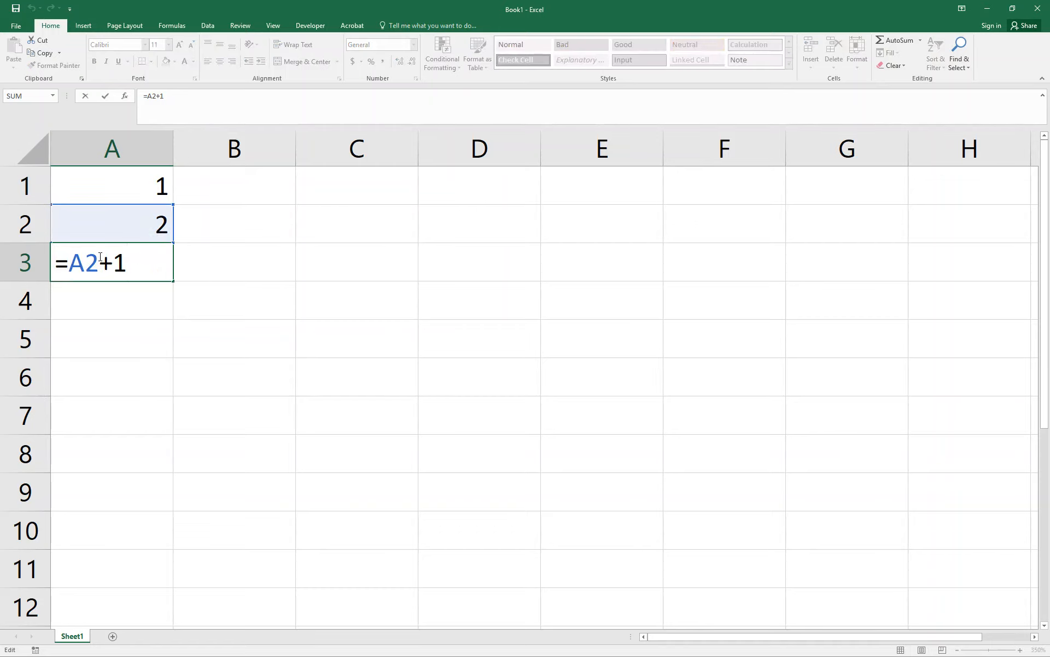
pyautogui.press('Escape')
# Copy the formula from cell A2 into A4 and check which cell the pasted formula refers to.
pyautogui.click(124, 303)
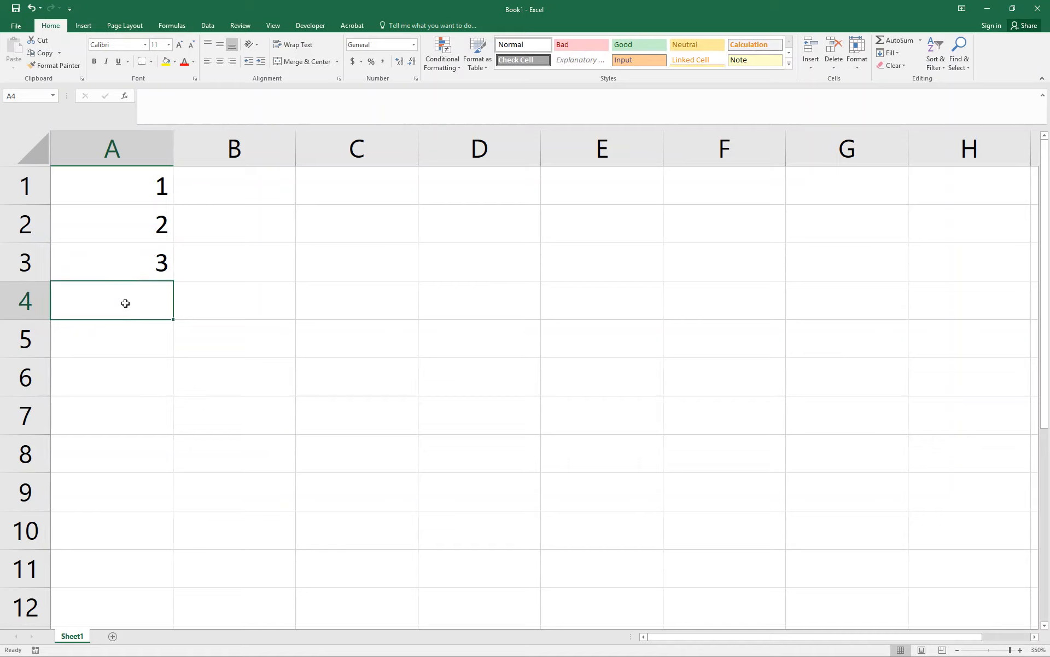
pyautogui.click(134, 231)
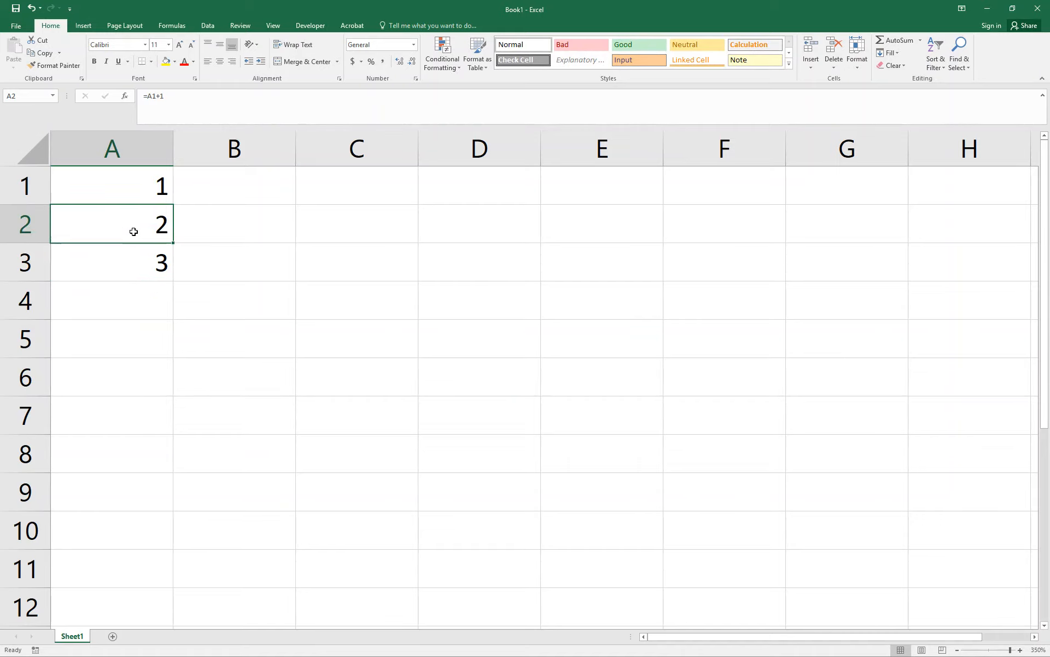
pyautogui.hotkey('ctrl', 'c')
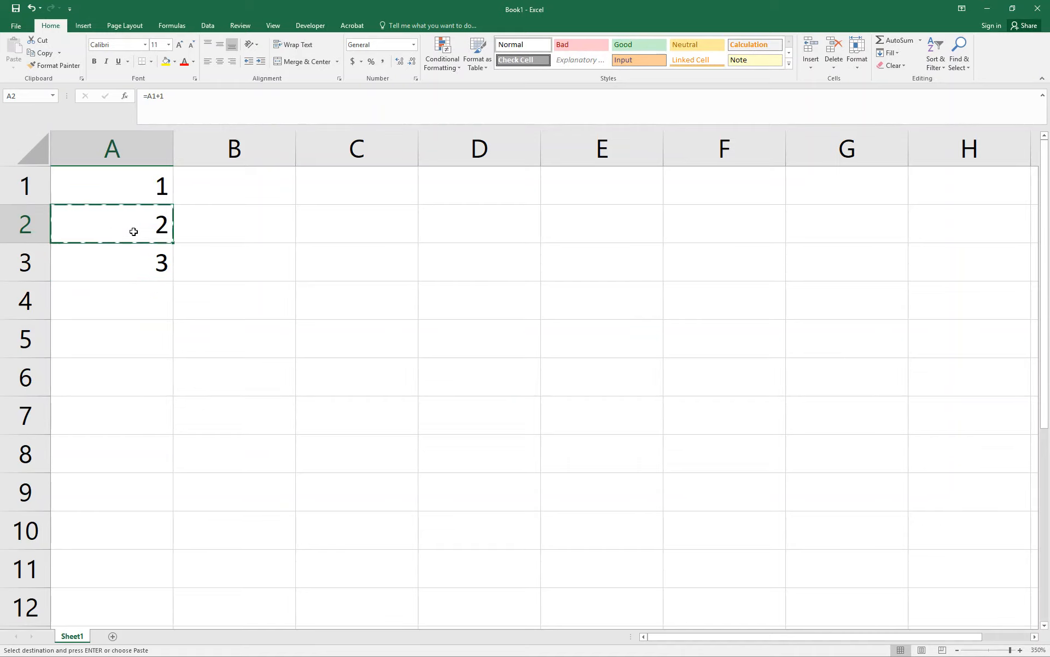
pyautogui.click(135, 303)
pyautogui.hotkey('ctrl', 'v')
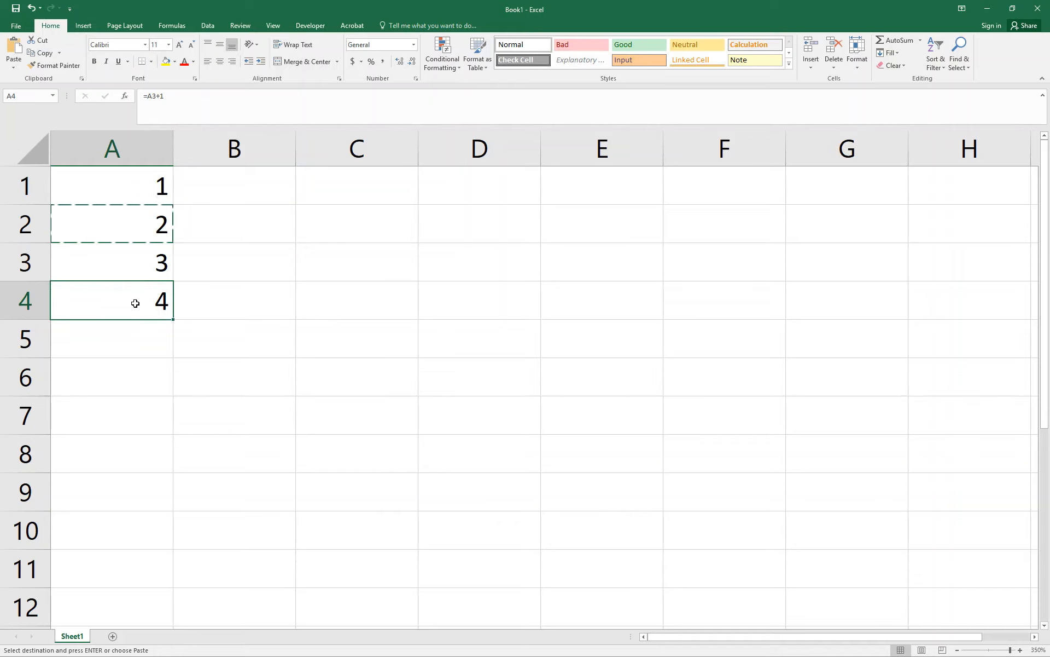
pyautogui.doubleClick(135, 300)
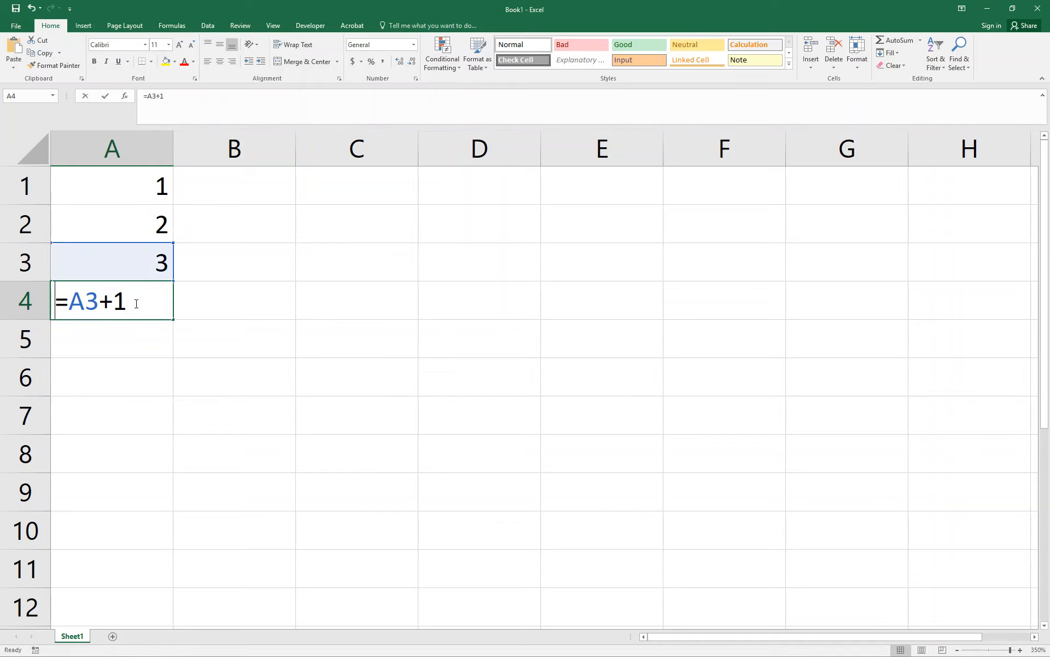
pyautogui.press('Escape')
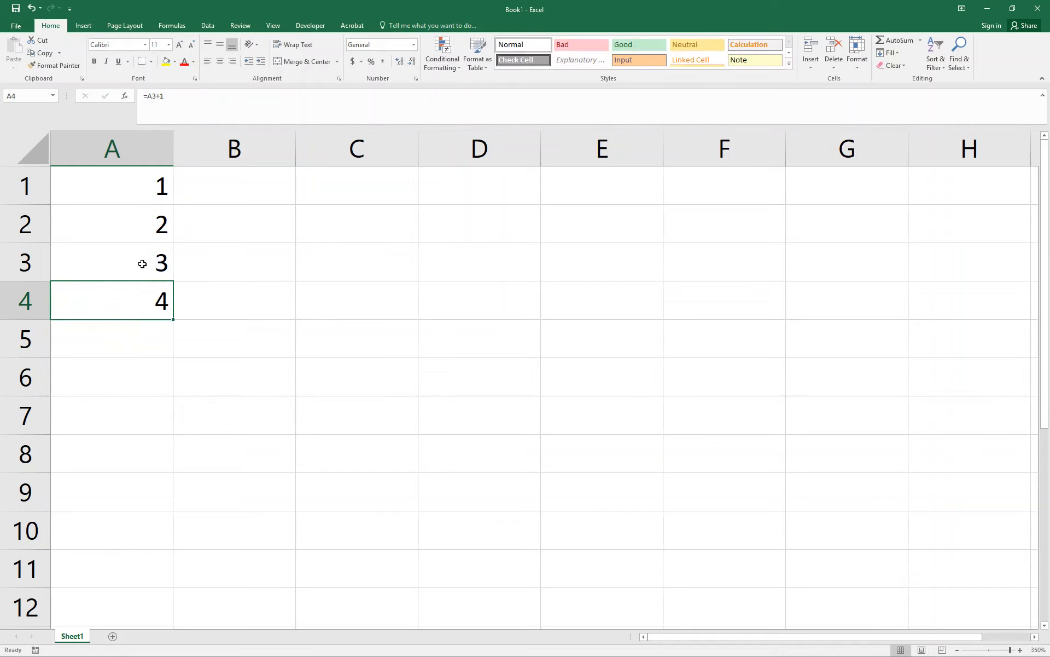
# Copy the formula from cell A2 across into B2 and inspect how its reference has shifted.
pyautogui.click(136, 217)
pyautogui.hotkey('ctrl', 'c')
pyautogui.click(249, 225)
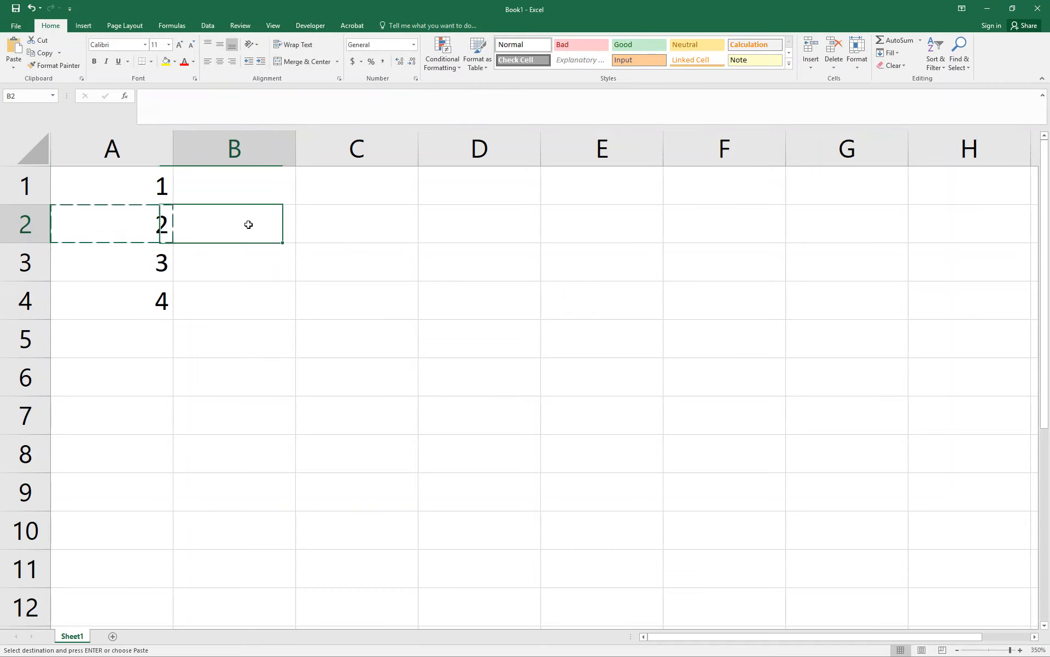
pyautogui.hotkey('ctrl', 'v')
pyautogui.doubleClick(248, 224)
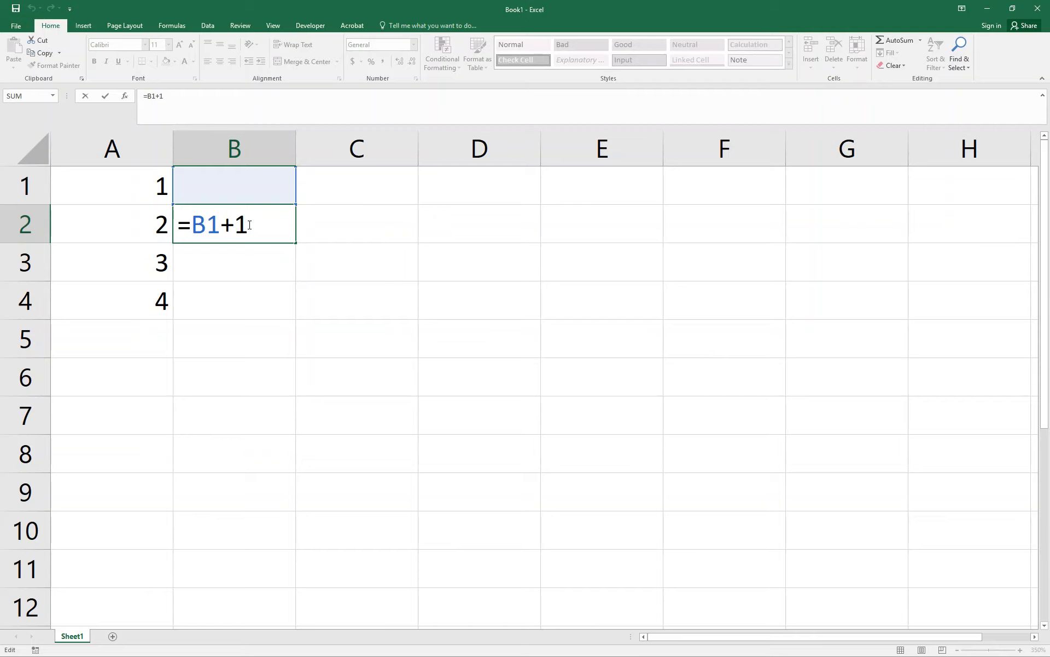
pyautogui.press('Escape')
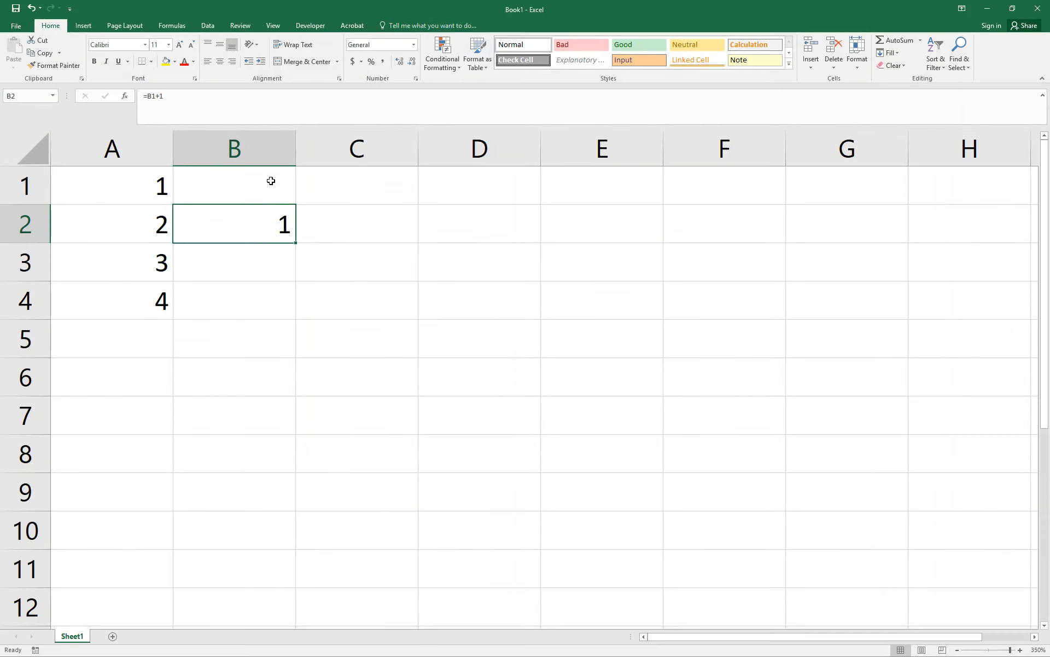
# Change the formula in cell A2 to =A1+2.
pyautogui.click(140, 225)
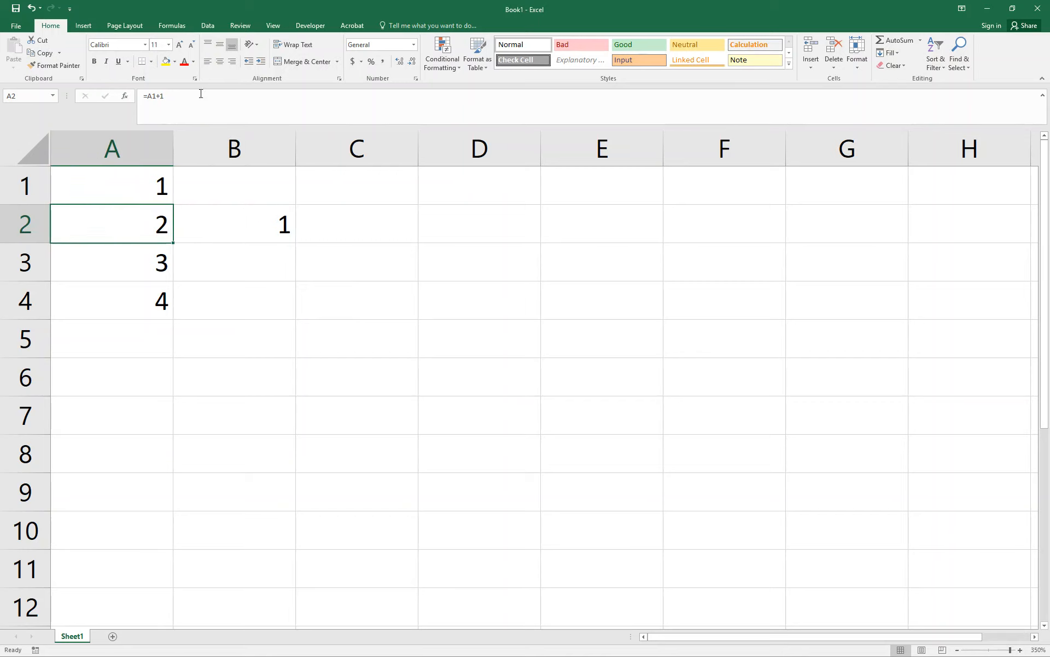
pyautogui.doubleClick(139, 226)
pyautogui.press('BackSpace')
pyautogui.write('2')
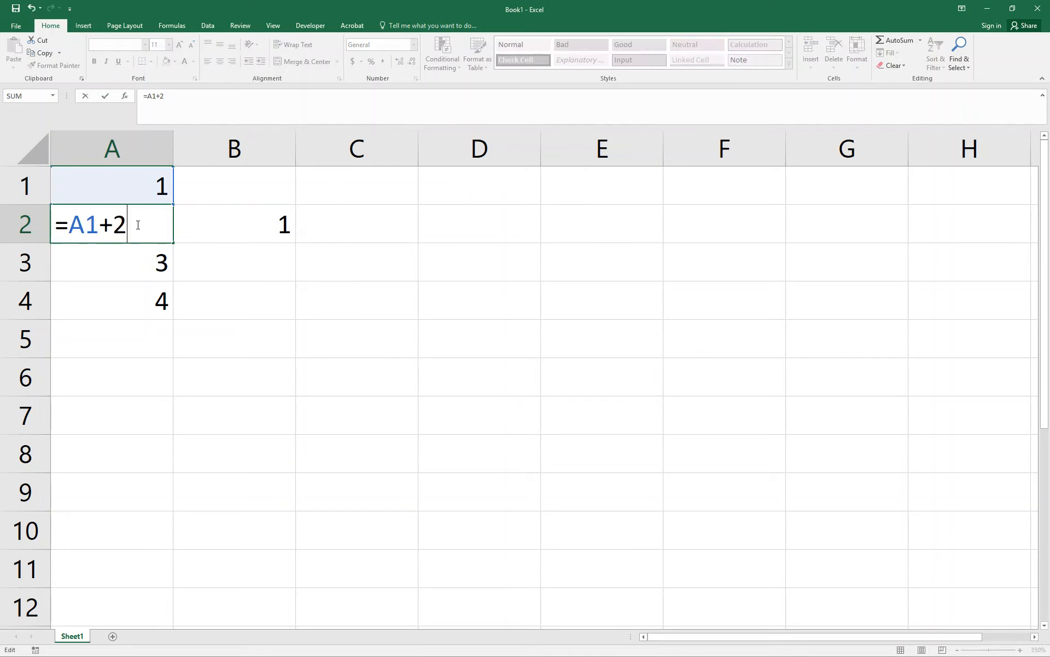
pyautogui.press('Return')
# Copy the edited formula from A2 over the one in A3 and inspect the pasted formula.
pyautogui.click(137, 224)
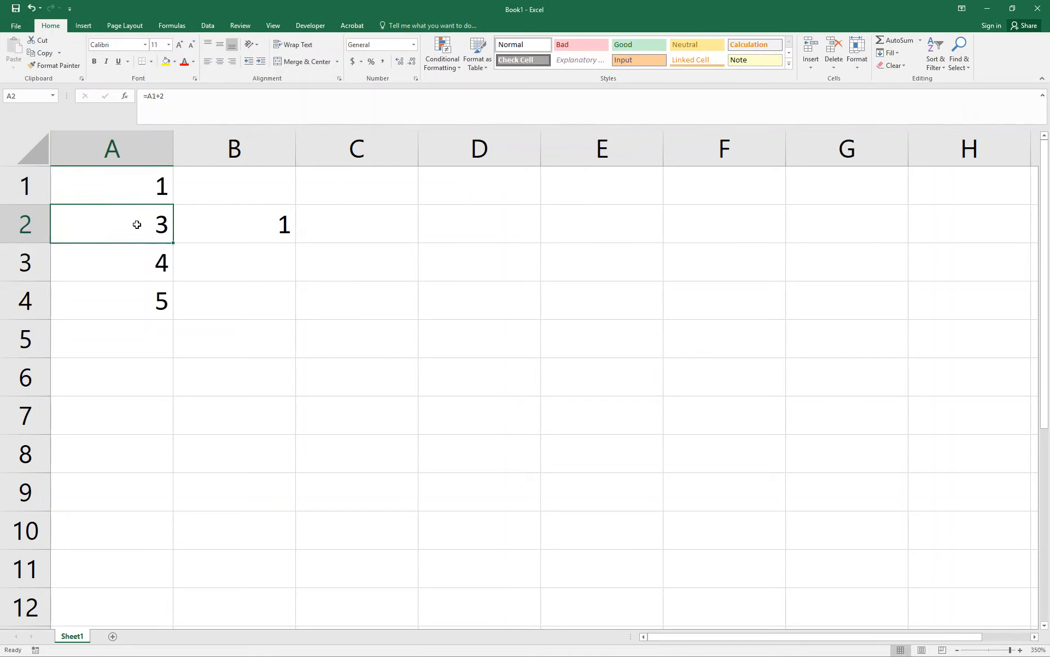
pyautogui.hotkey('ctrl', 'c')
pyautogui.click(140, 246)
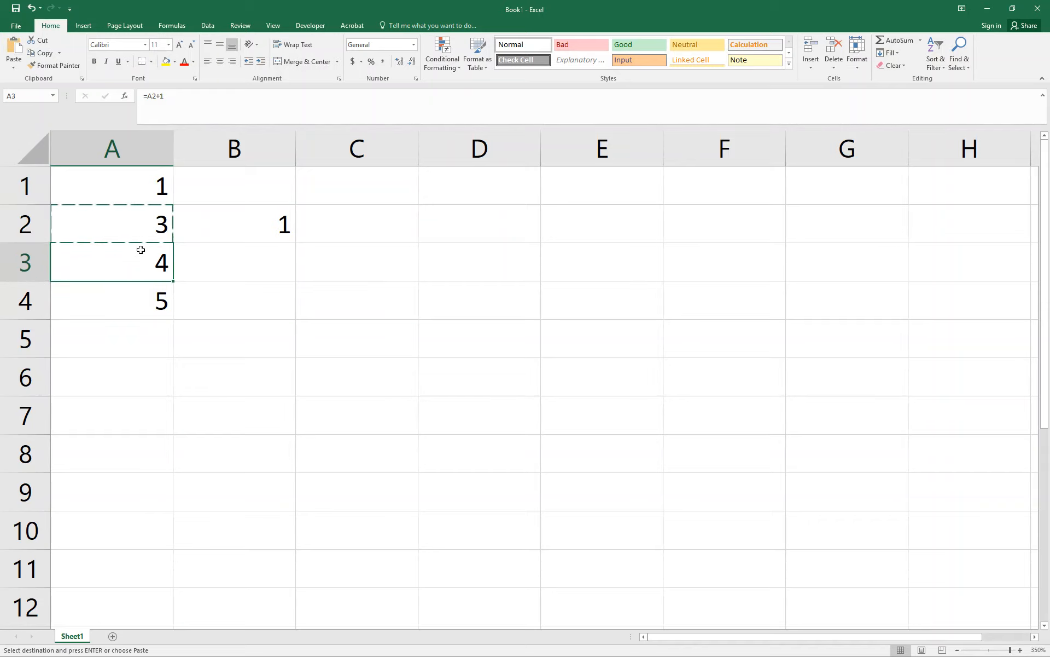
pyautogui.hotkey('ctrl', 'v')
pyautogui.doubleClick(137, 263)
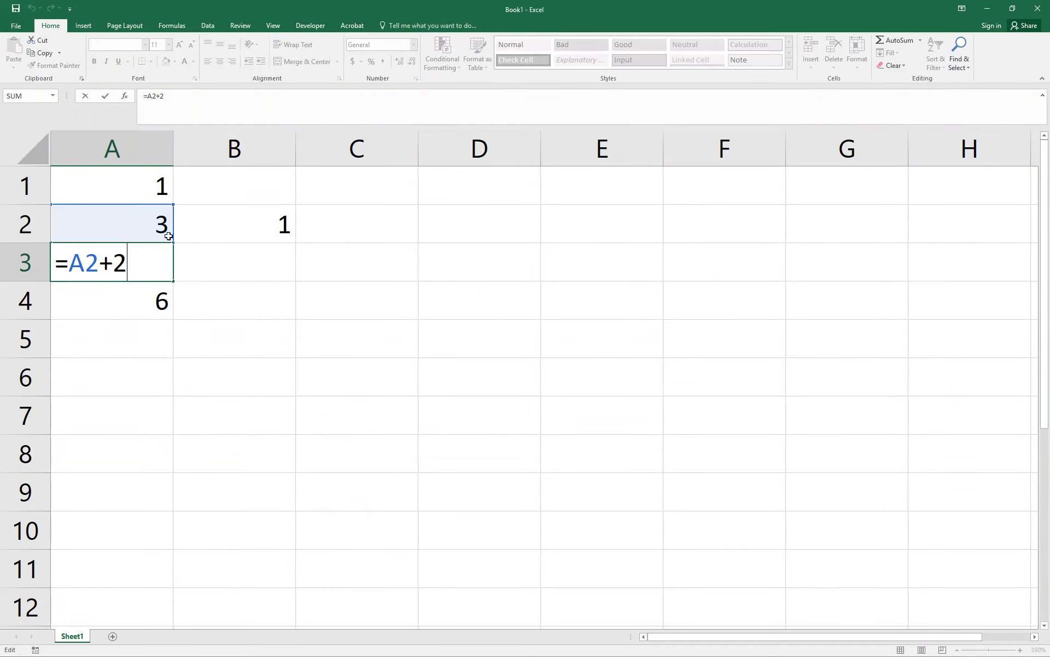
# Leave the formula in A3 and clear the contents of the range A2:B4.
pyautogui.click(160, 234)
pyautogui.moveTo(160, 235); pyautogui.dragTo(235, 294)
pyautogui.press('Delete')
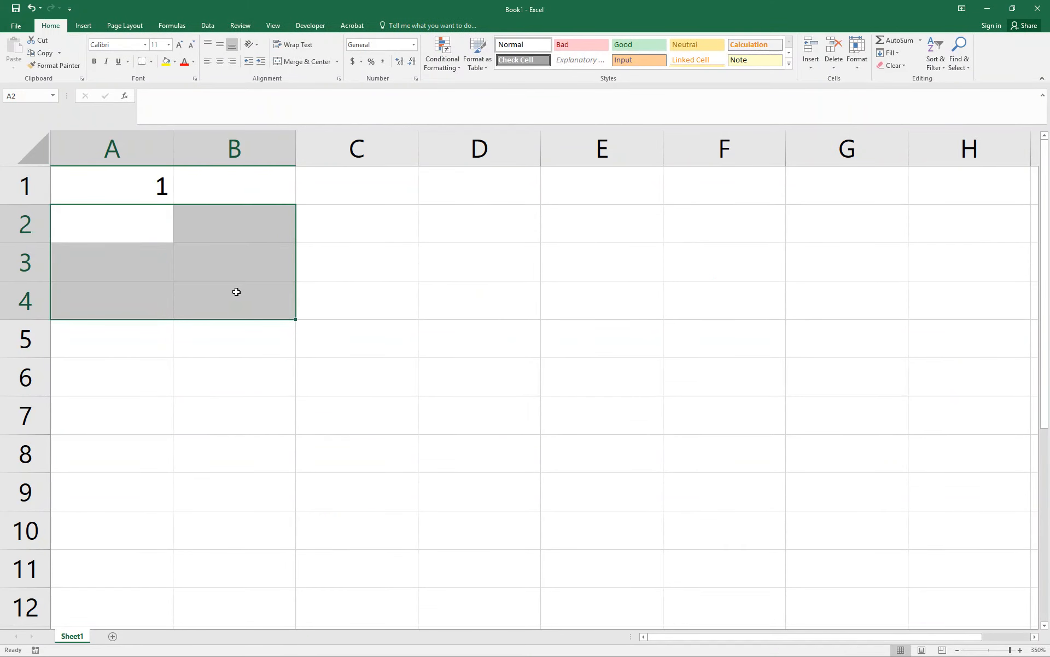
# Enter the value 2 in cell B1.
pyautogui.press('Up')
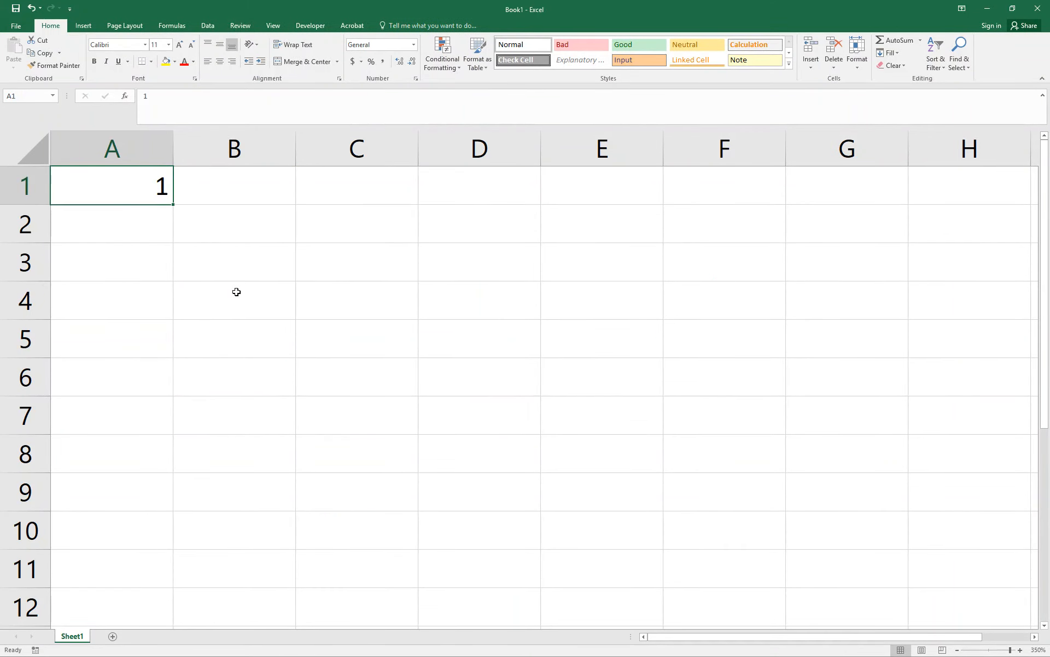
pyautogui.press('Right')
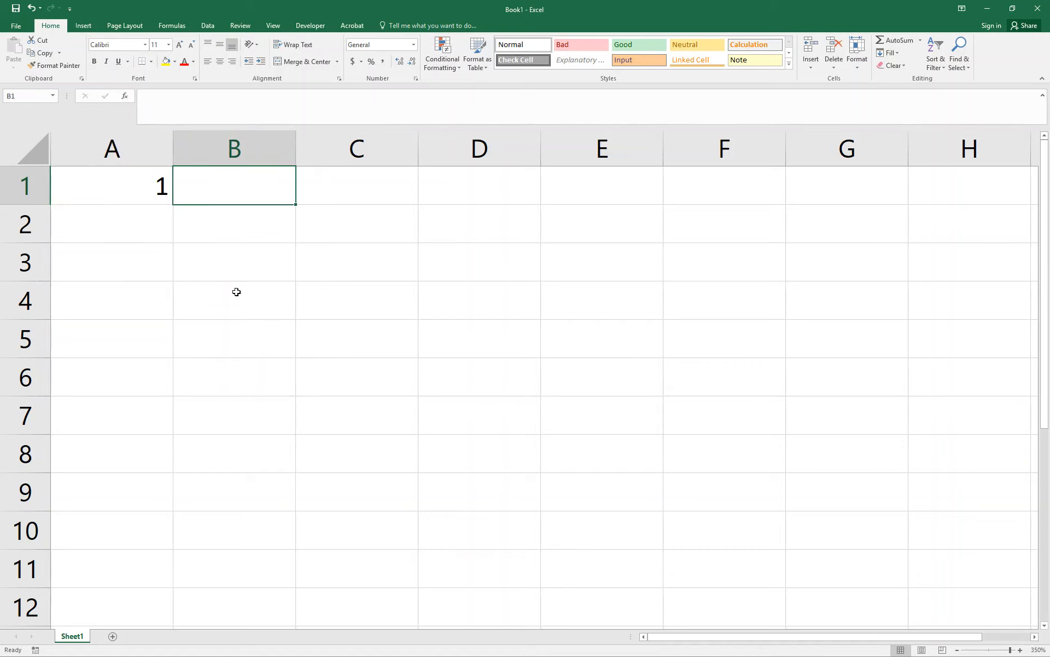
pyautogui.write('2')
pyautogui.press('Return')
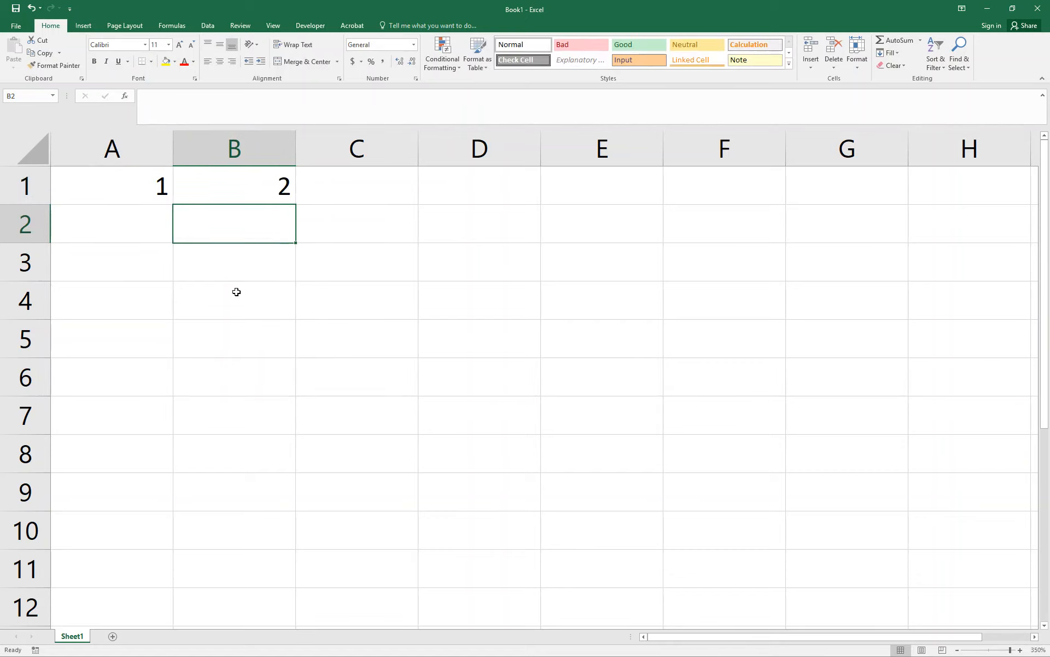
# Enter the formula =A1+B1 in cell C1 and check its highlighted cell references.
pyautogui.press('Right')
pyautogui.press('Up')
pyautogui.write('=')
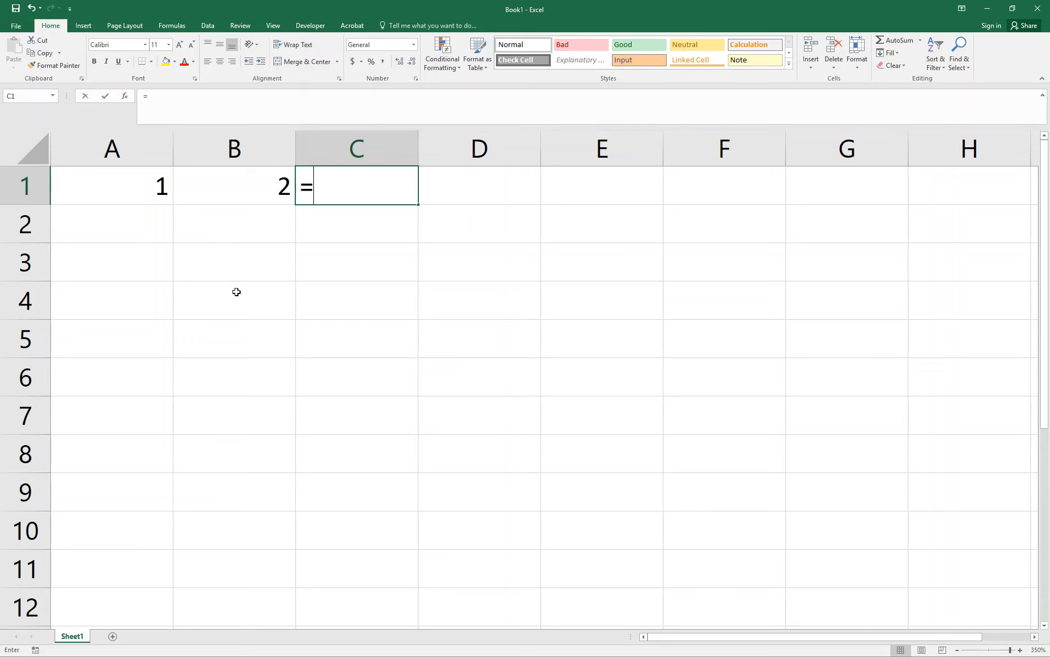
pyautogui.write('A1+')
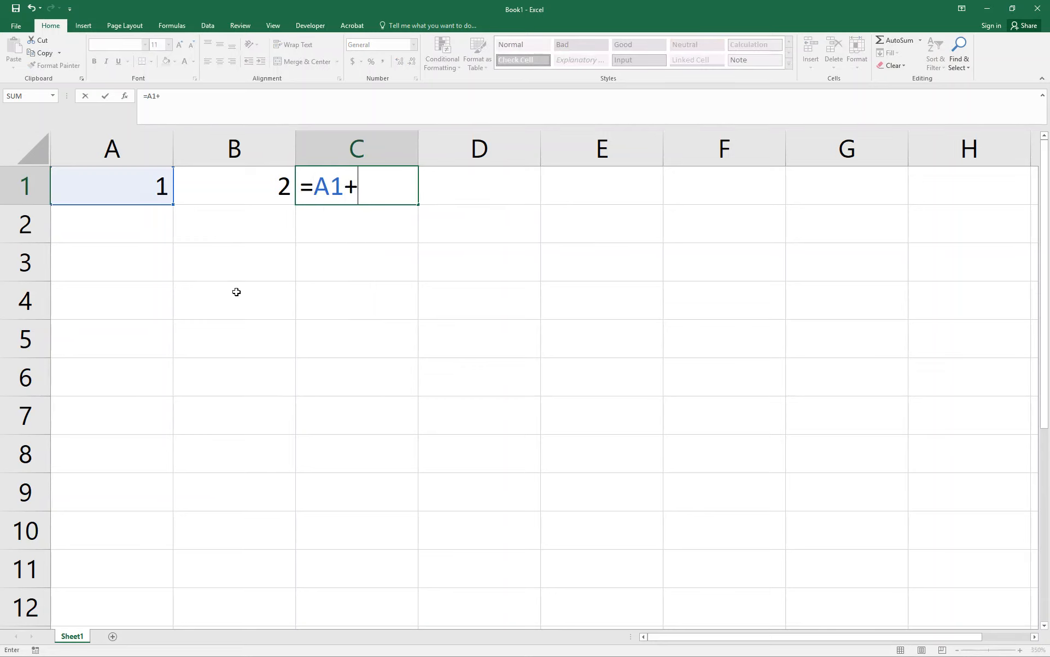
pyautogui.write('B1')
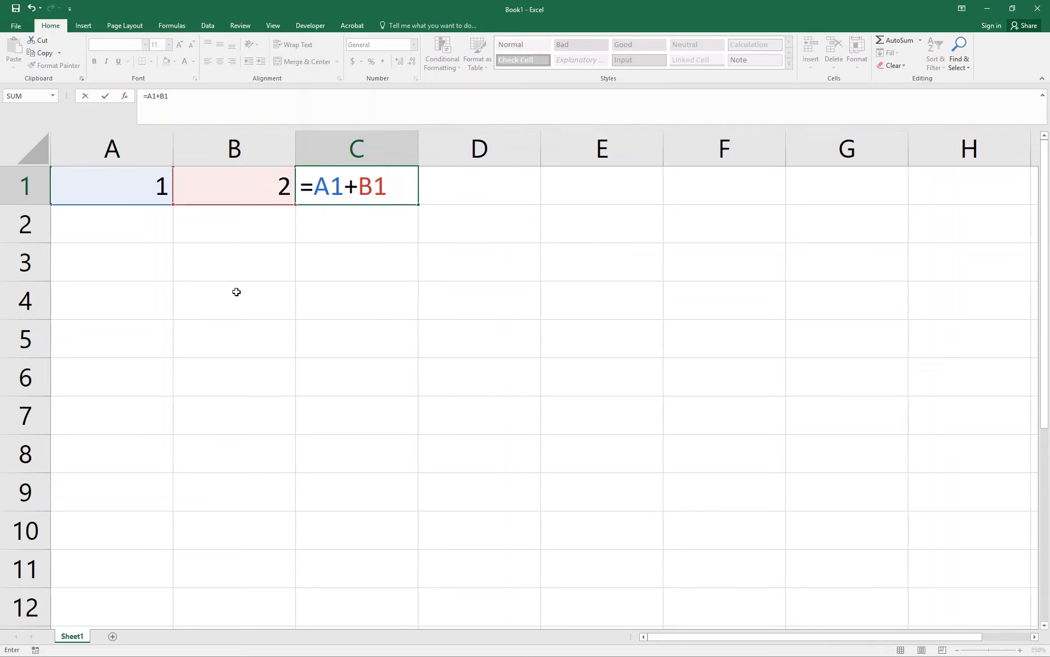
pyautogui.press('Return')
pyautogui.press('Up')
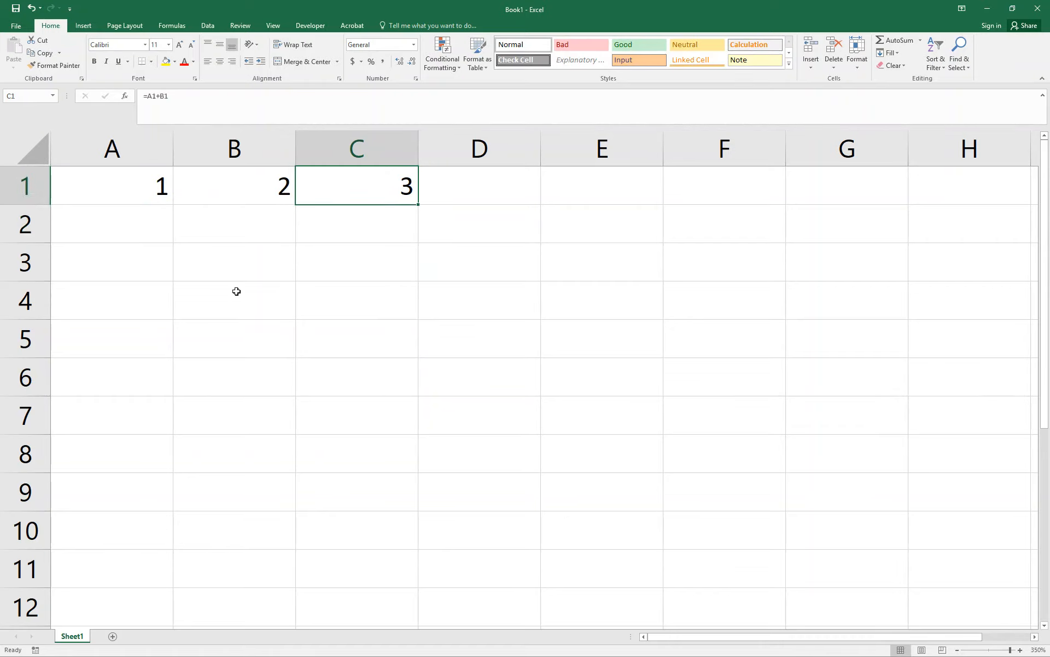
pyautogui.doubleClick(390, 187)
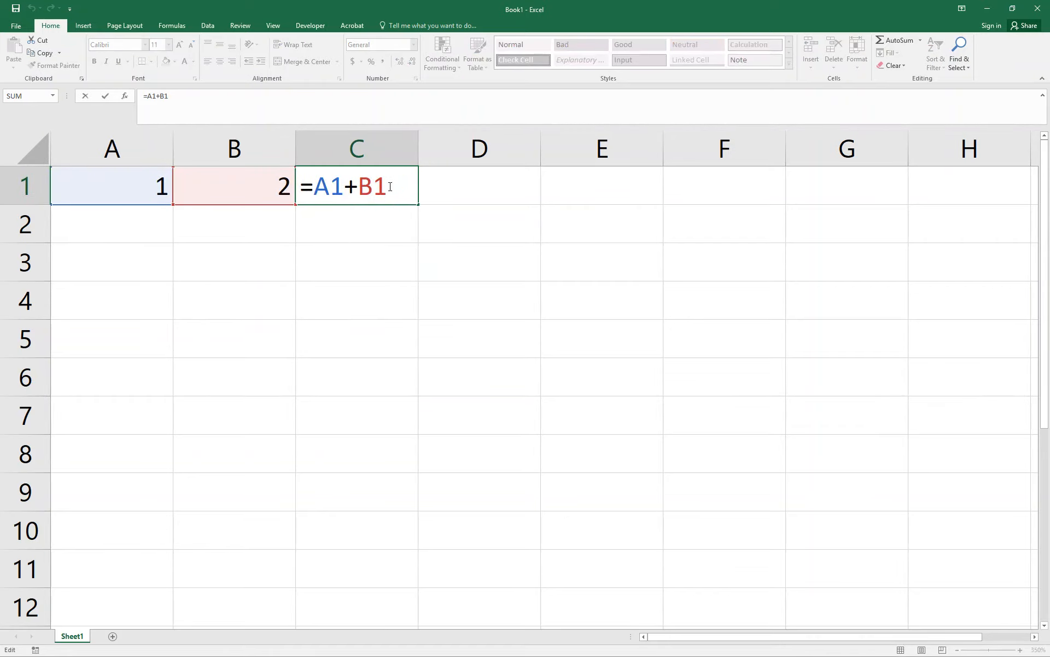
pyautogui.press('Escape')
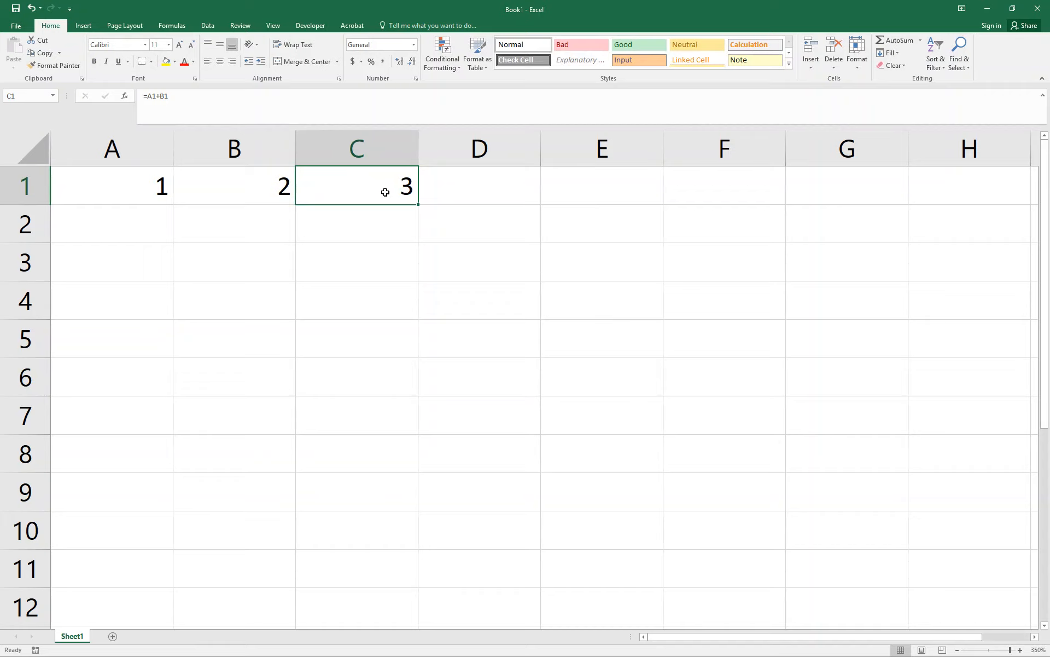
pyautogui.hotkey('ctrl', 'c')
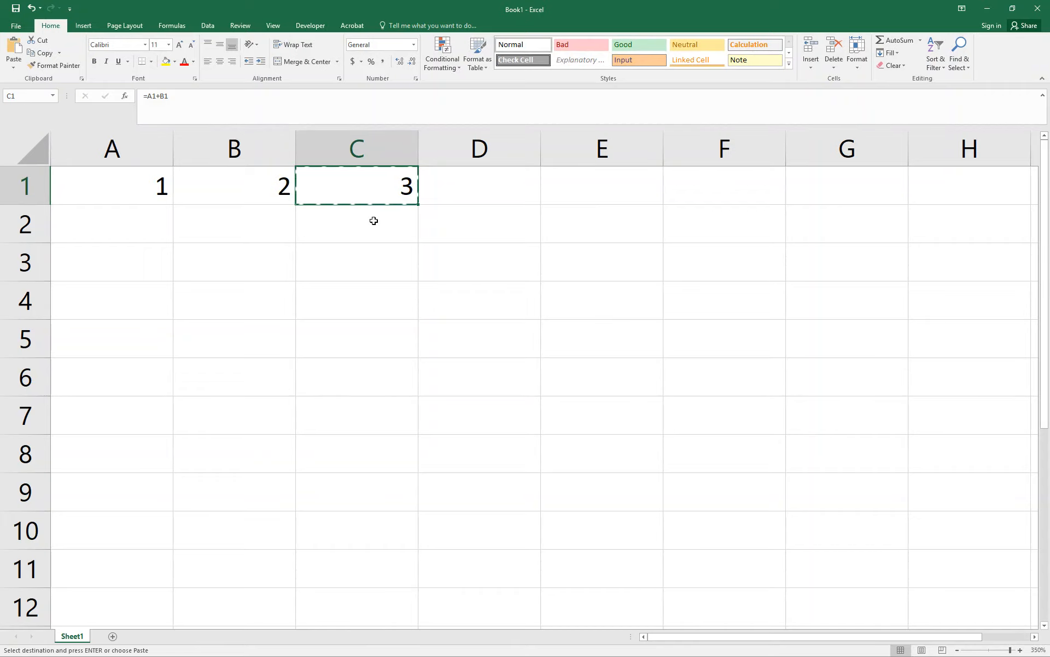
pyautogui.click(374, 221)
pyautogui.doubleClick(375, 221)
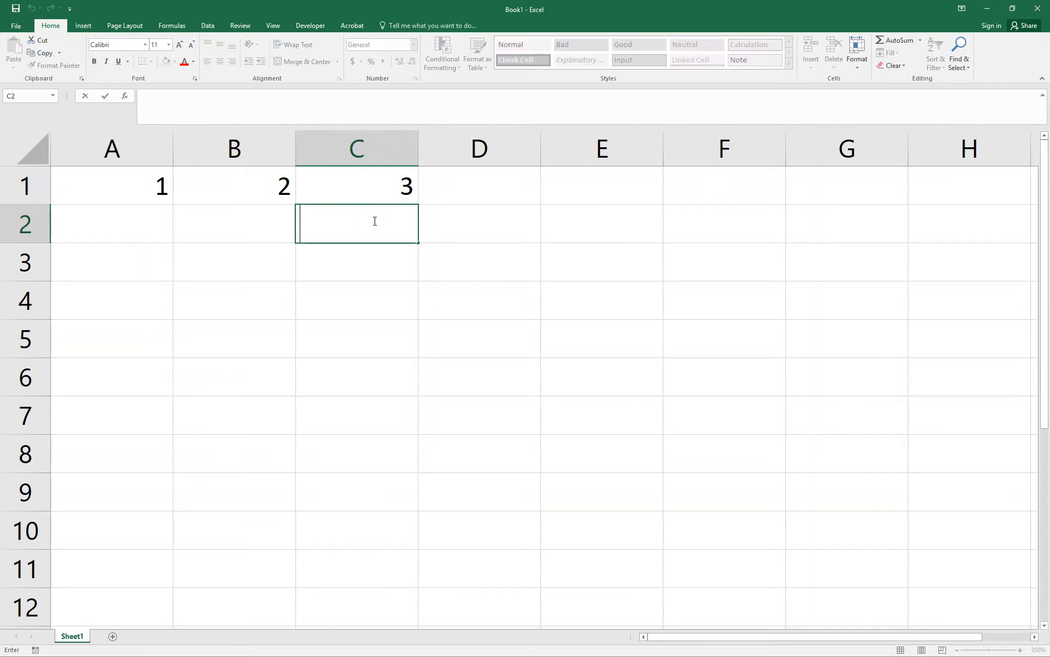
pyautogui.press('Escape')
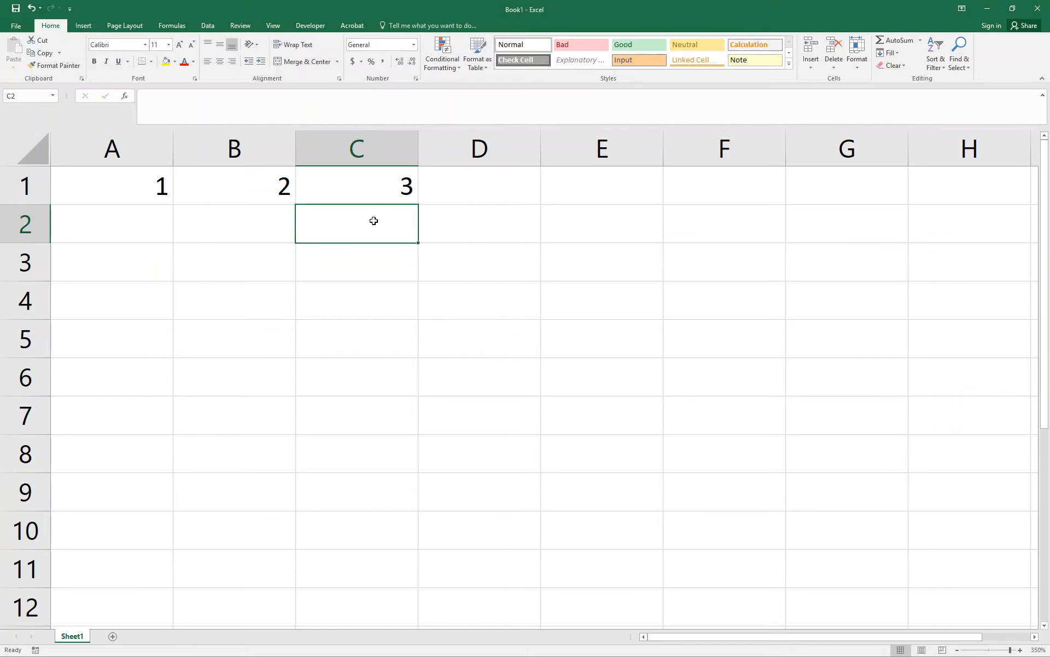
pyautogui.doubleClick(373, 220)
# Copy the formula from cell C1 into the cell directly below it, C2.
pyautogui.click(380, 190)
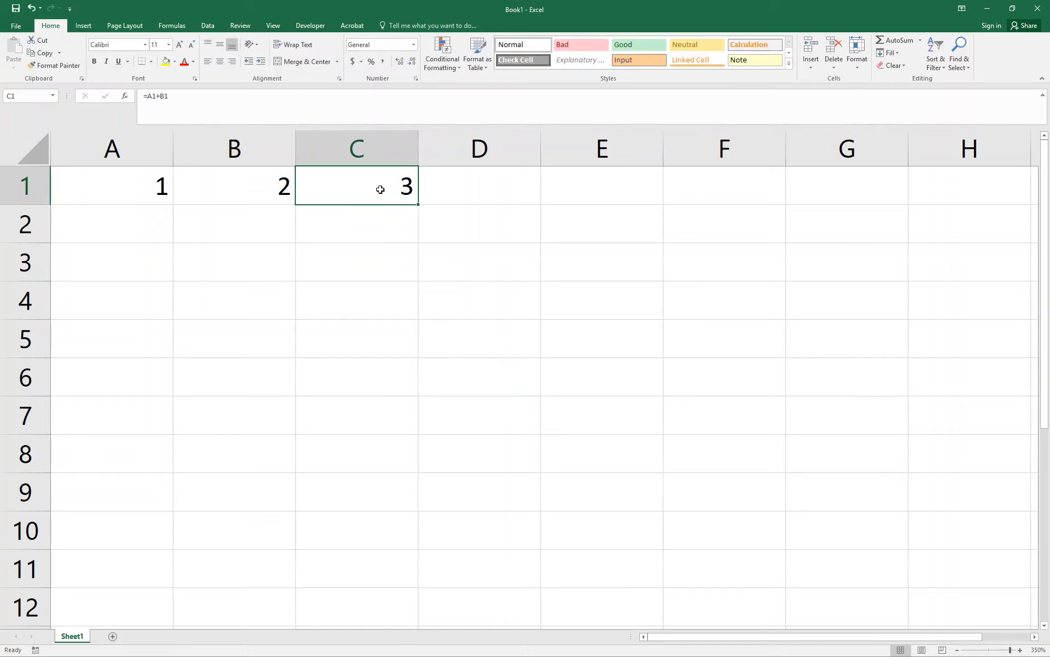
pyautogui.hotkey('ctrl', 'c')
pyautogui.rightClick(368, 228)
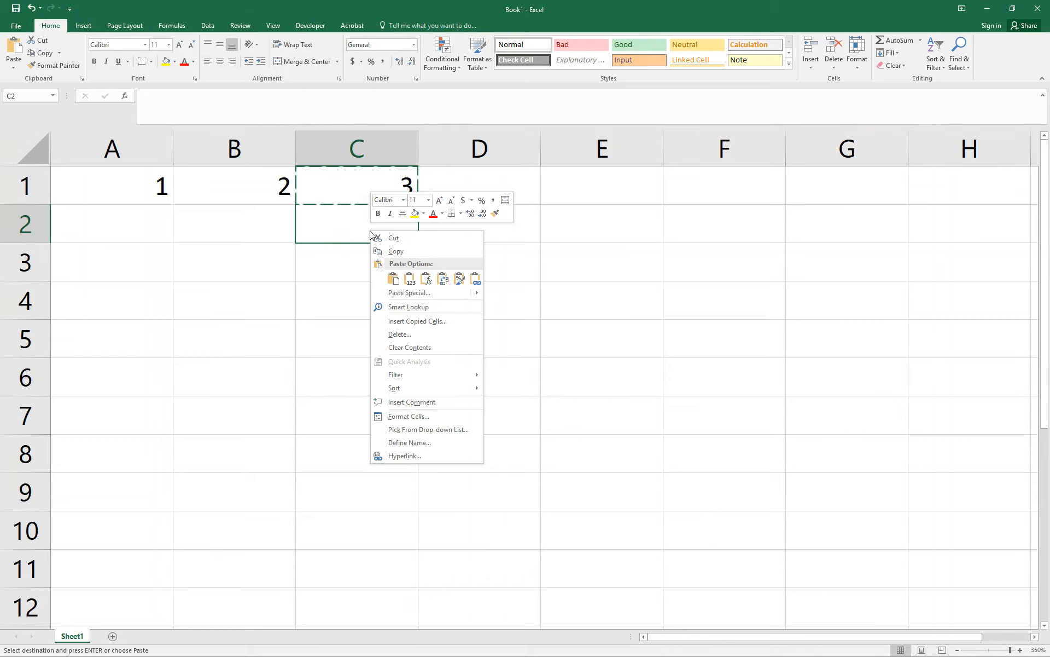
pyautogui.press('Escape')
pyautogui.hotkey('ctrl', 'v')
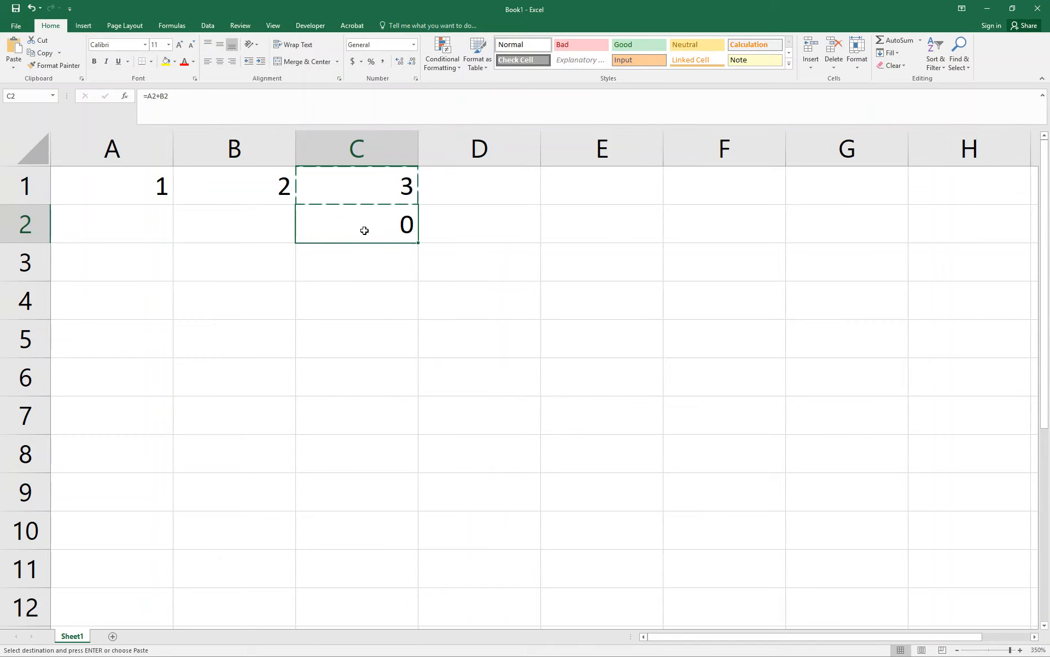
# Check the cell references in C2, and change the formula in C1 to =A$1+B1.
pyautogui.doubleClick(364, 230)
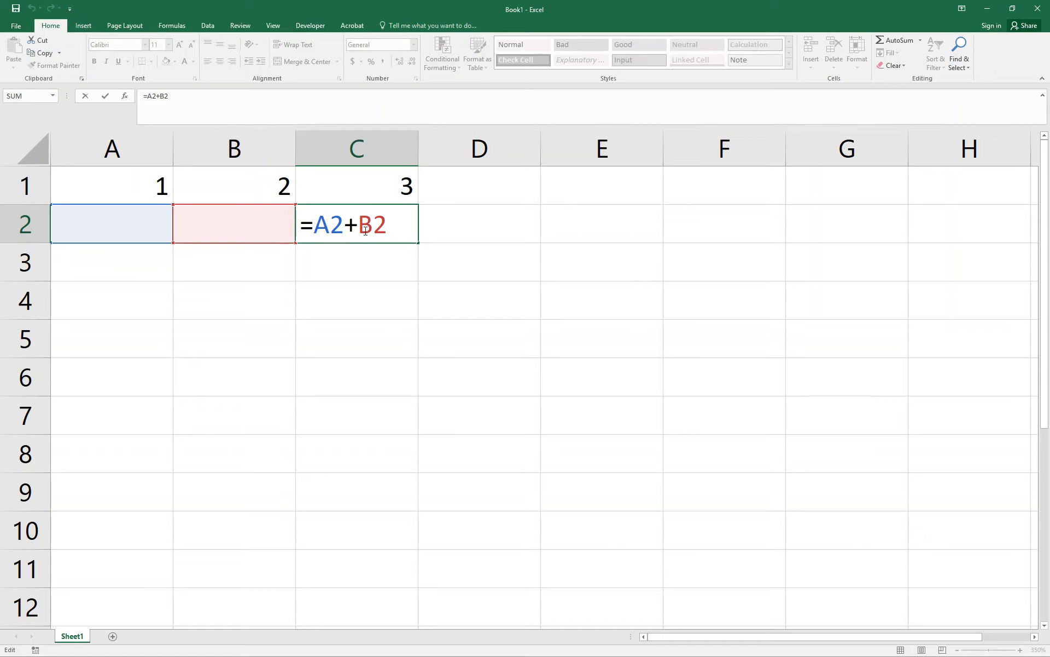
pyautogui.hotkey('ctrl', 'Return')
pyautogui.click(340, 187)
pyautogui.doubleClick(332, 197)
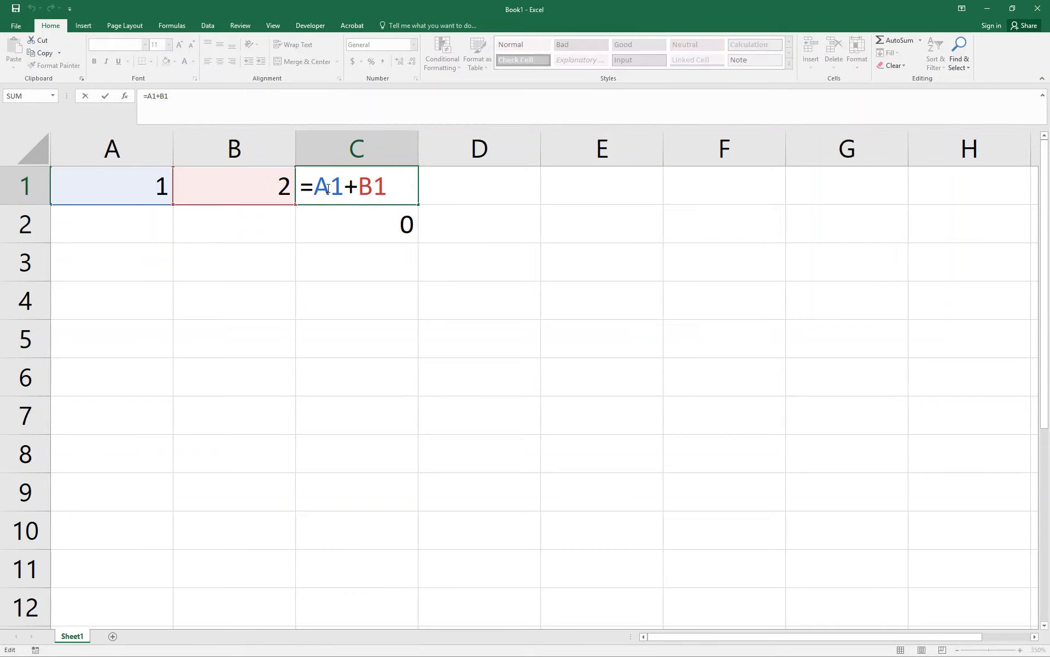
pyautogui.write('$')
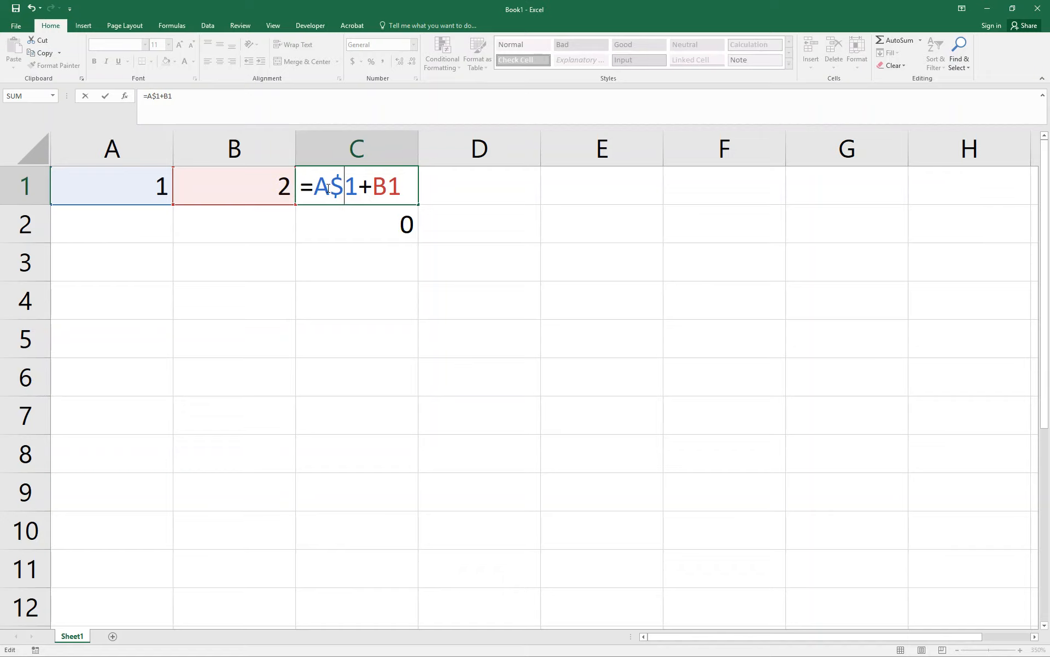
pyautogui.press('Return')
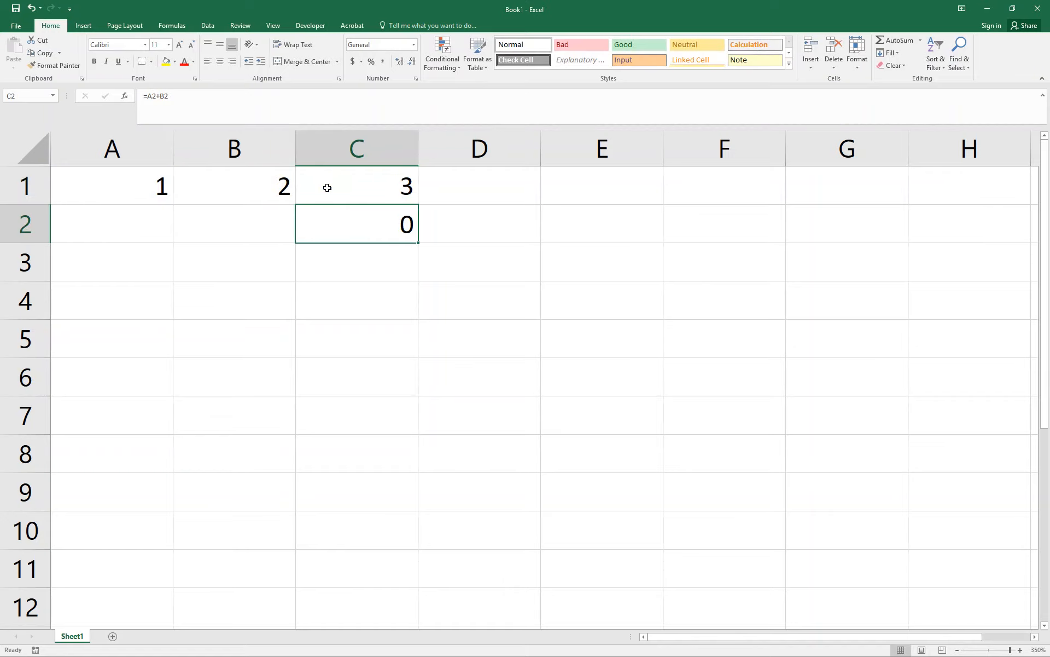
# Copy the formula from C1 into C2 again and inspect the references in the pasted formula.
pyautogui.click(340, 187)
pyautogui.hotkey('ctrl', 'c')
pyautogui.click(340, 218)
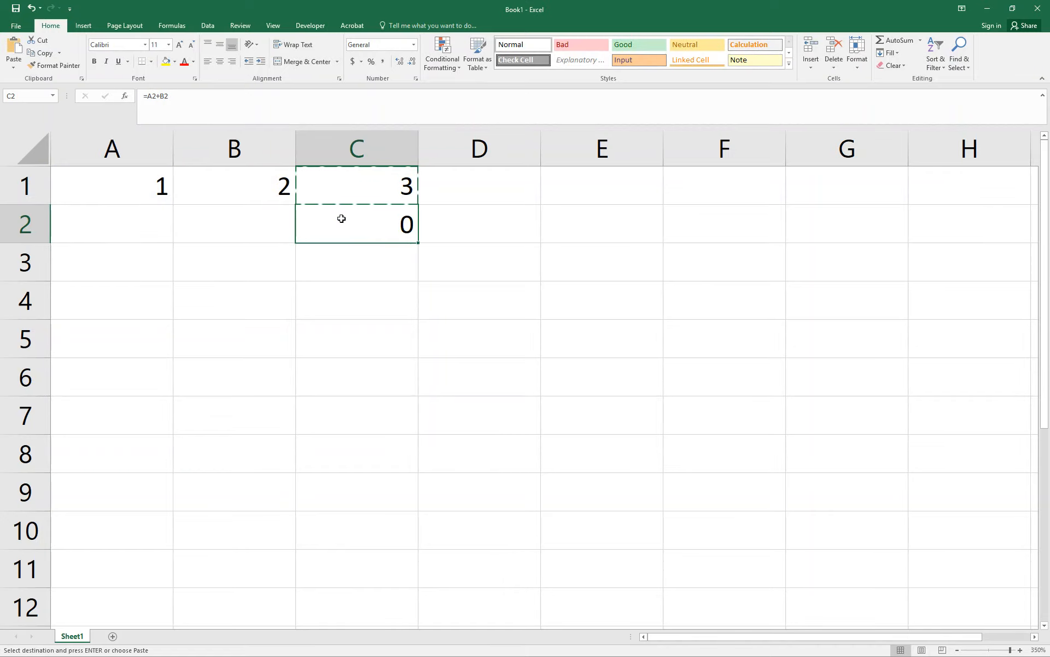
pyautogui.hotkey('ctrl', 'v')
pyautogui.doubleClick(346, 222)
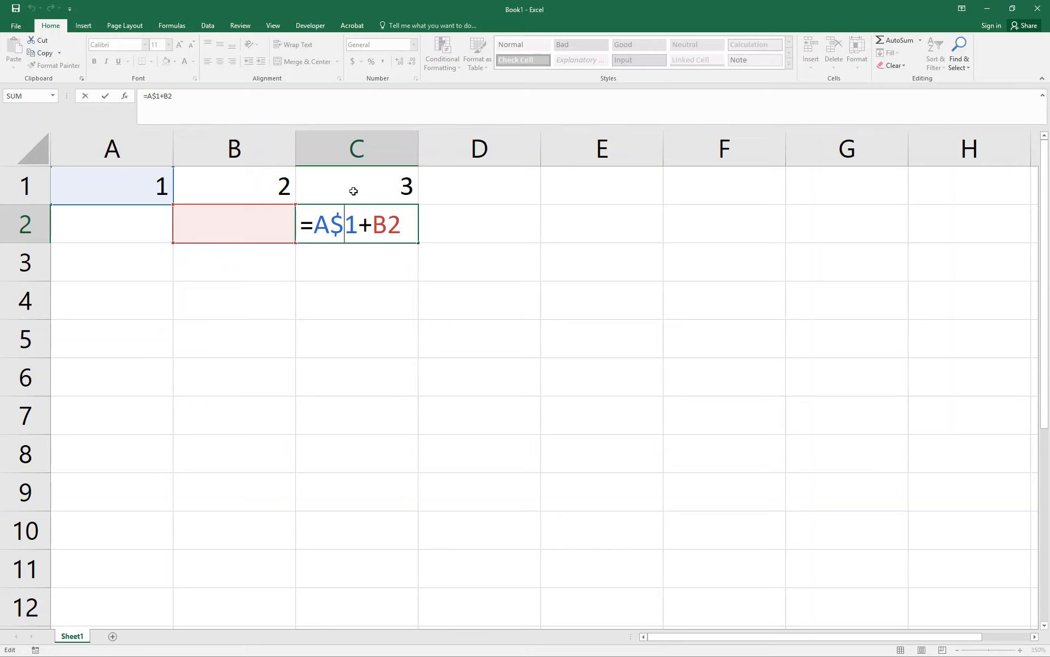
pyautogui.hotkey('ctrl', 'Return')
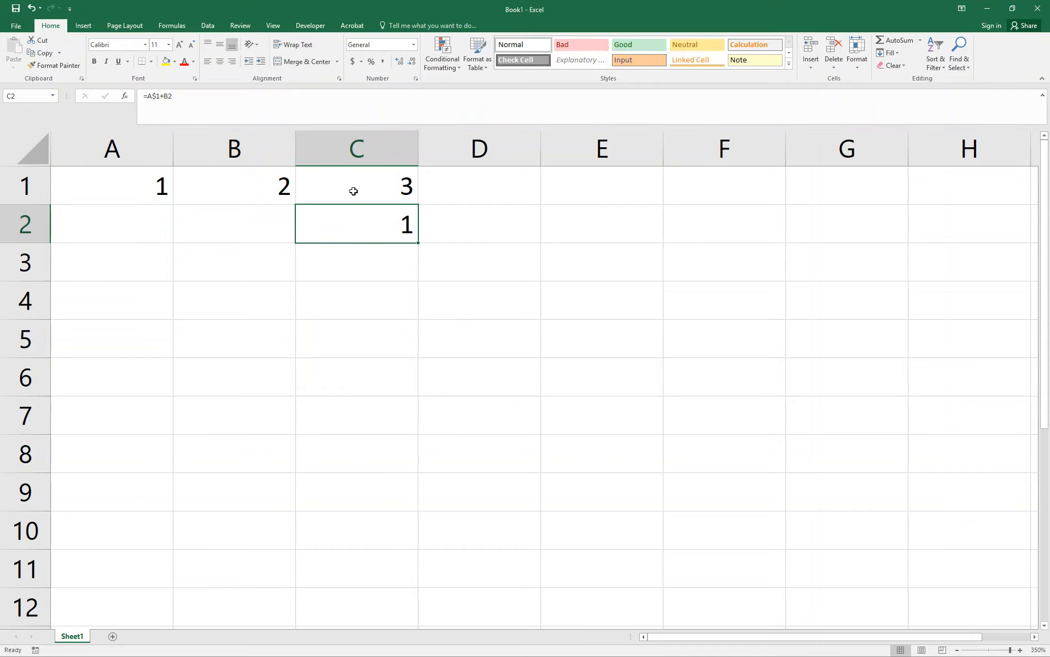
# Change the formula in C1 to =$A1+B1 so the column is fixed instead of the row.
pyautogui.doubleClick(354, 190)
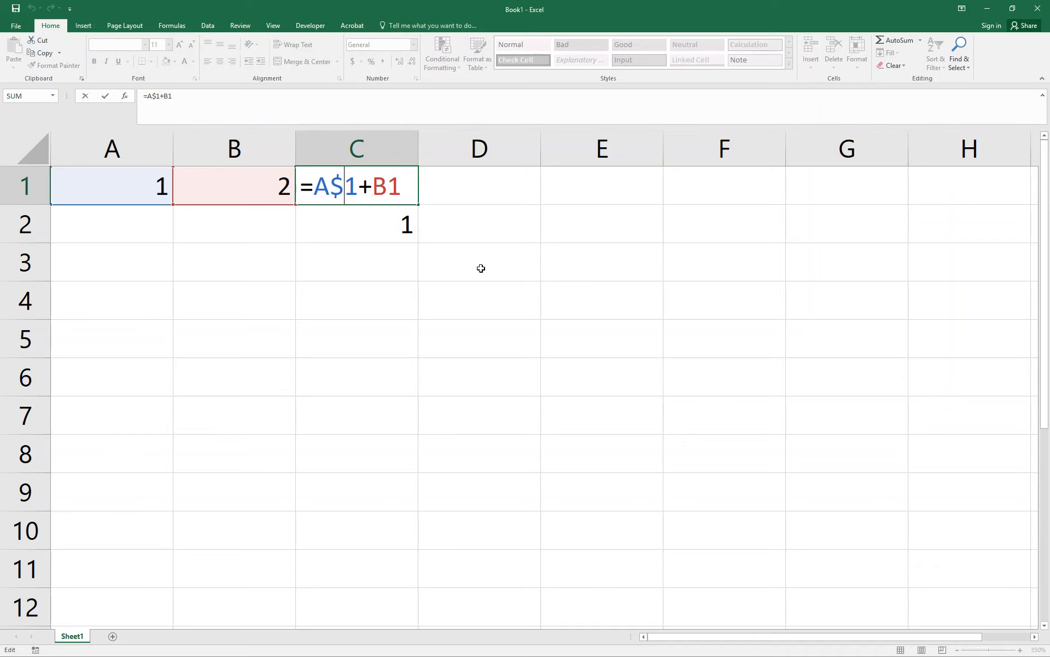
pyautogui.press('BackSpace')
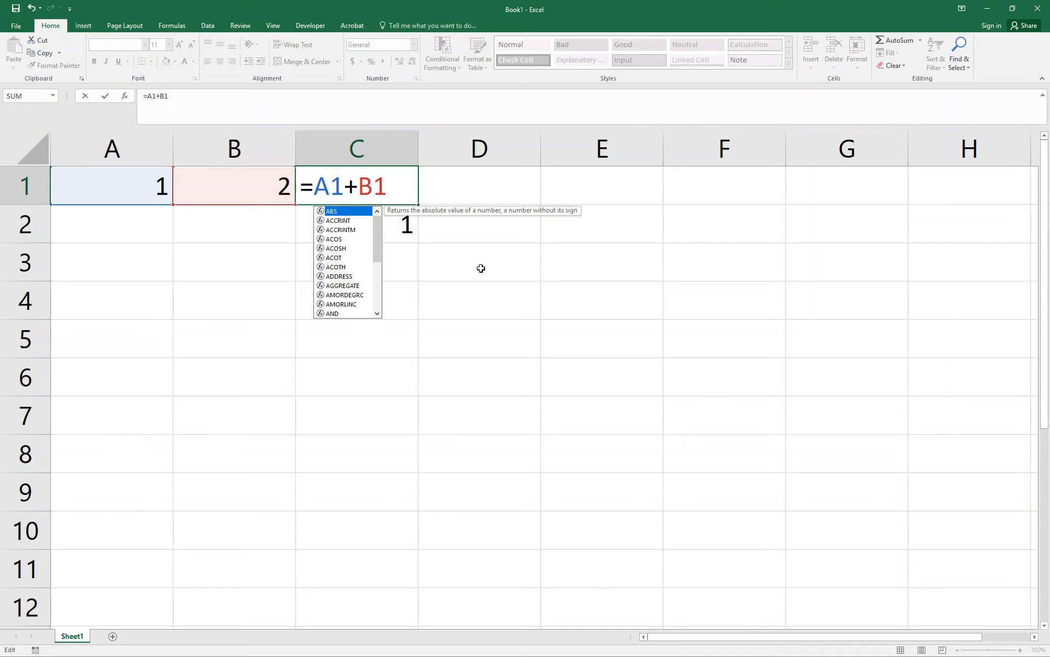
pyautogui.press('Left')
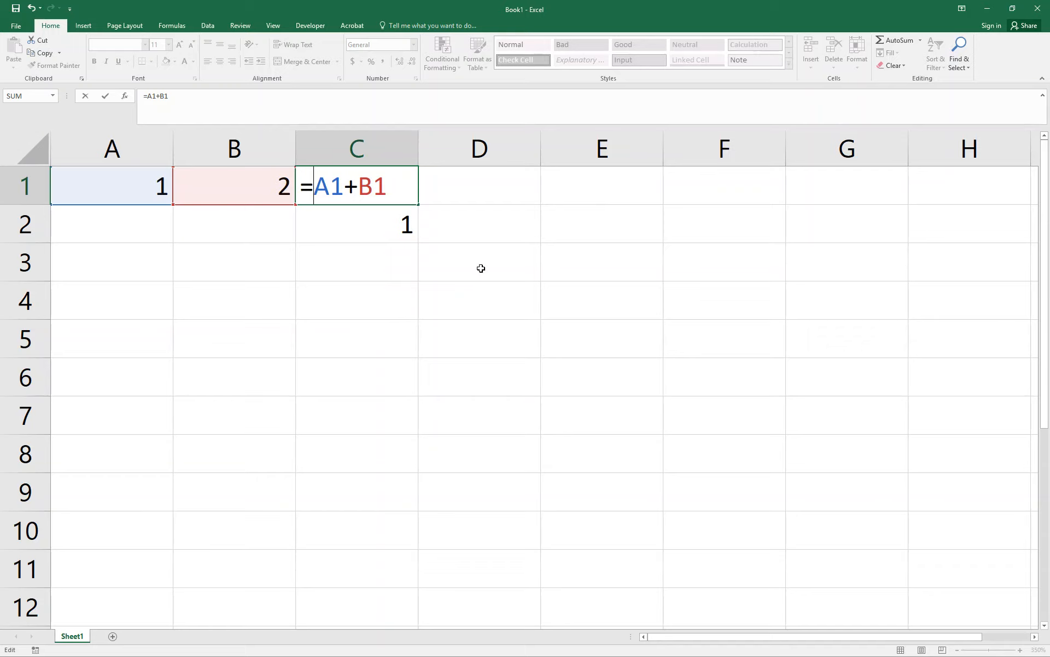
pyautogui.write('$')
pyautogui.hotkey('ctrl', 'Return')
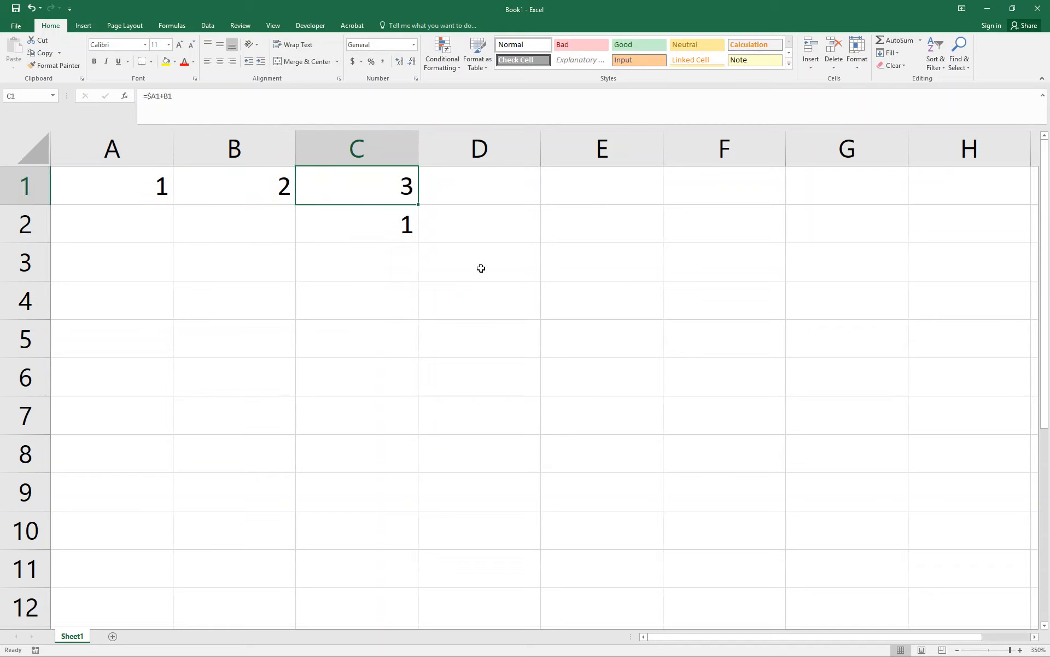
# Copy the formula from C1 into D1 and inspect the references in the pasted formula.
pyautogui.hotkey('ctrl', 'c')
pyautogui.press('Right')
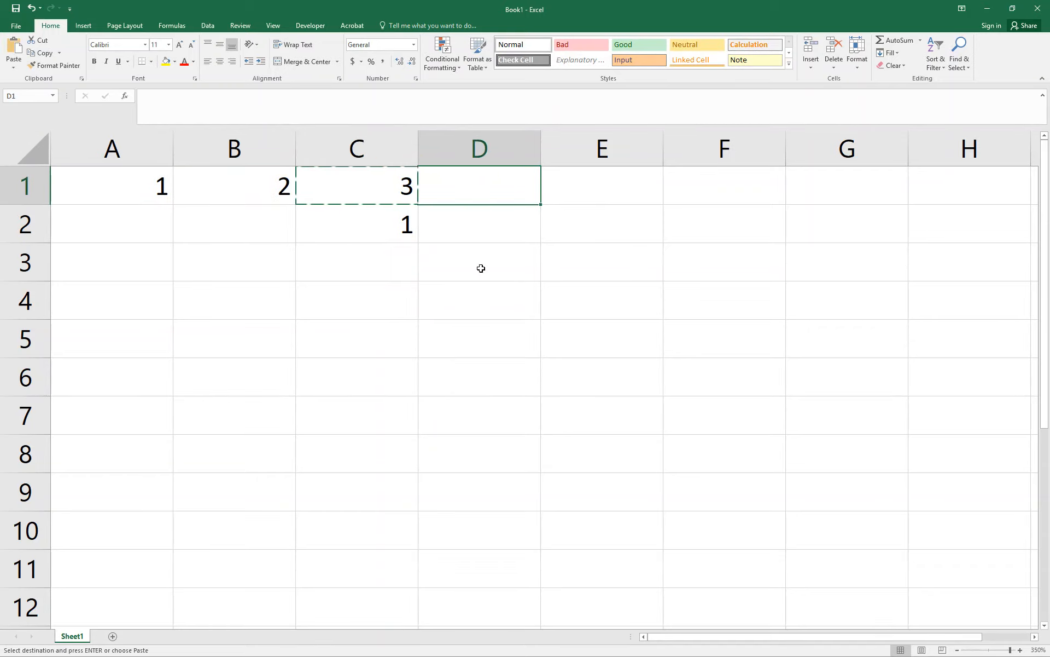
pyautogui.hotkey('ctrl', 'v')
pyautogui.doubleClick(479, 196)
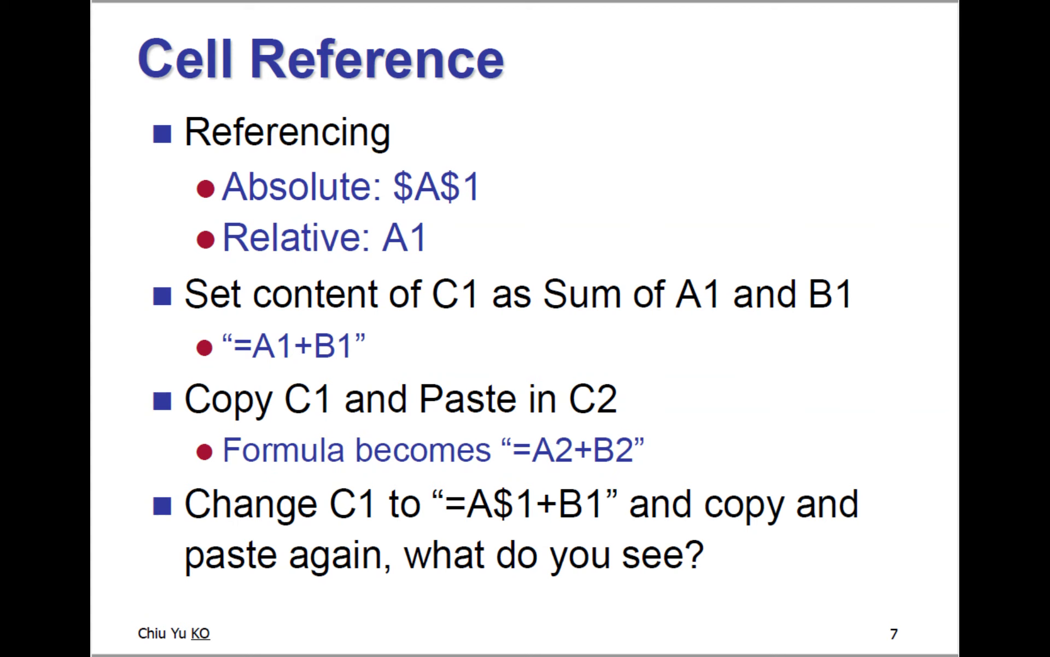
pyautogui.press('Right')
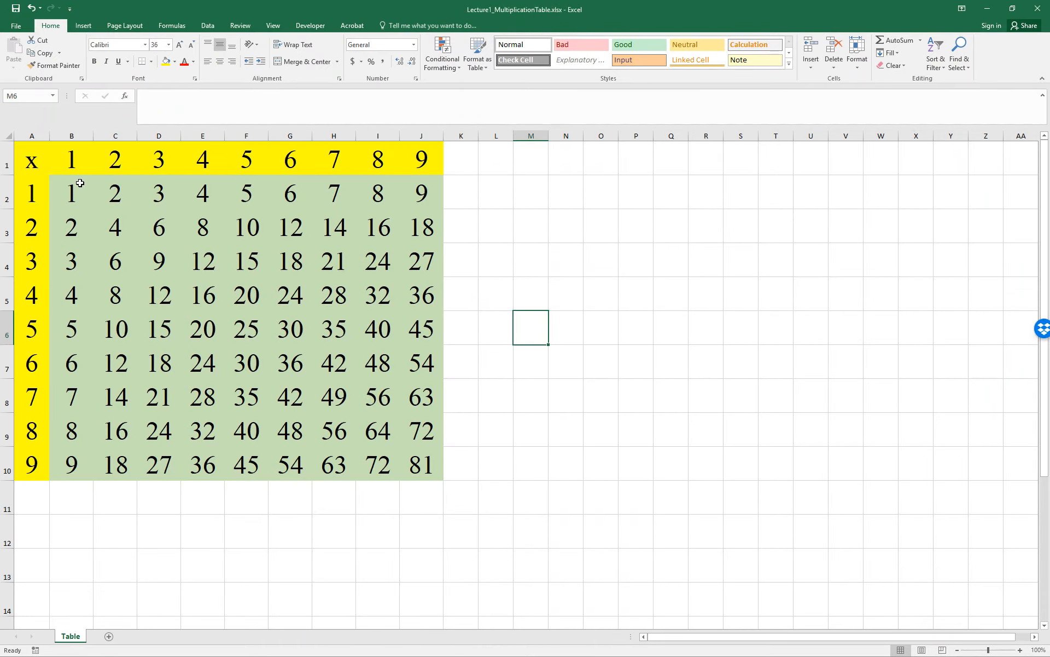
# Examine the formula in B2 of the multiplication table and the header cells A2 and B1 it multiplies.
pyautogui.click(81, 183)
pyautogui.click(1020, 650)
pyautogui.click(1020, 650)
pyautogui.click(1020, 650)
pyautogui.click(1021, 650)
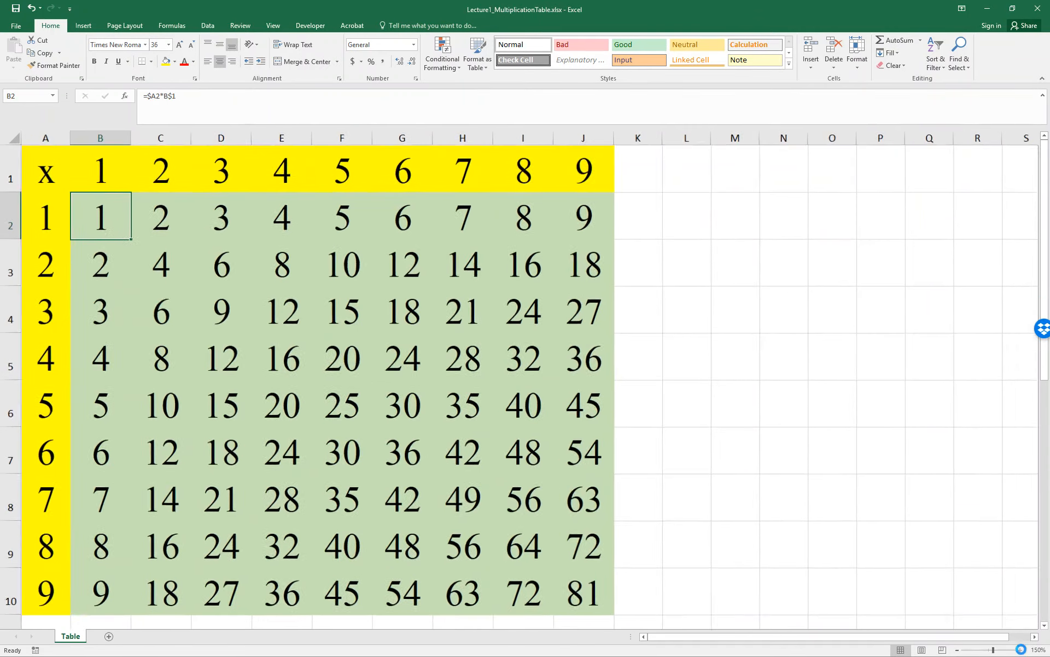
pyautogui.click(1020, 650)
pyautogui.scroll(1, 553, 444)
pyautogui.scroll(-1, 574, 469)
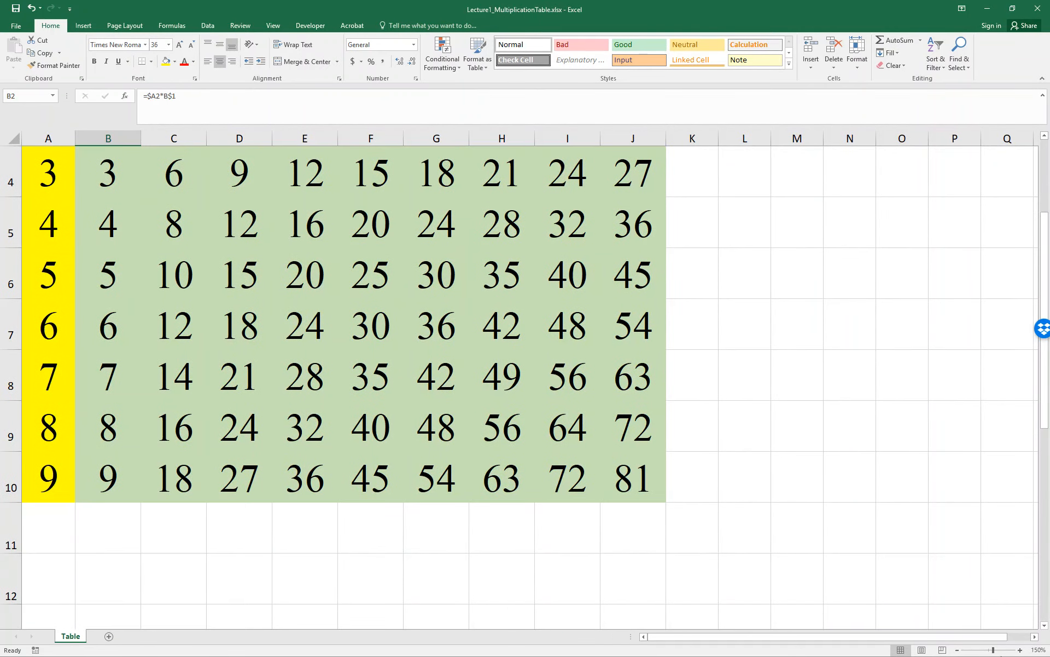
pyautogui.click(989, 650)
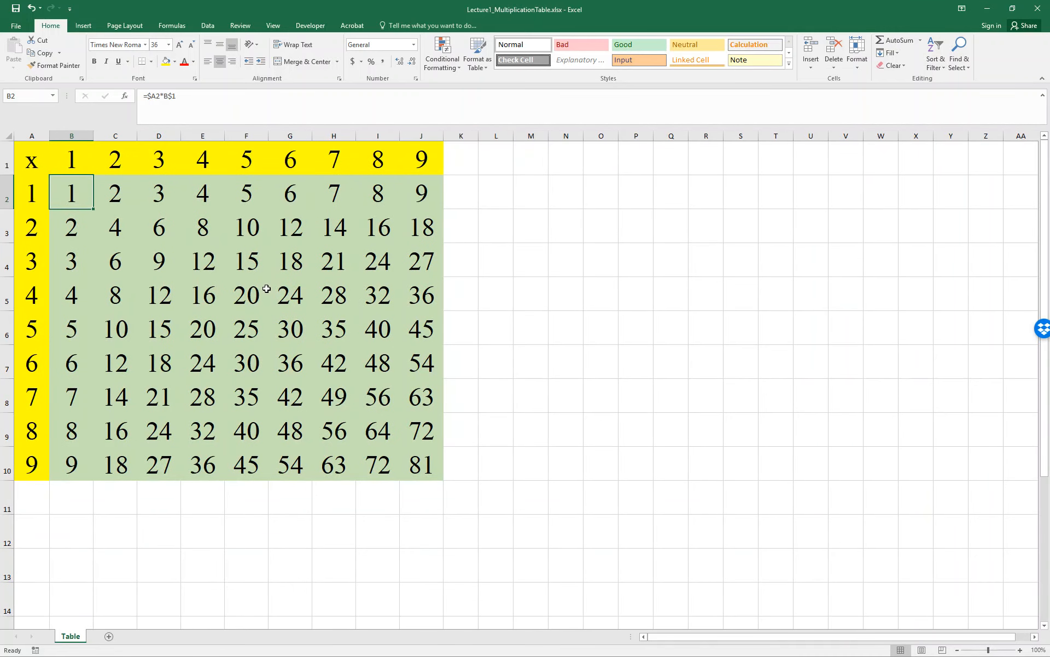
pyautogui.click(43, 188)
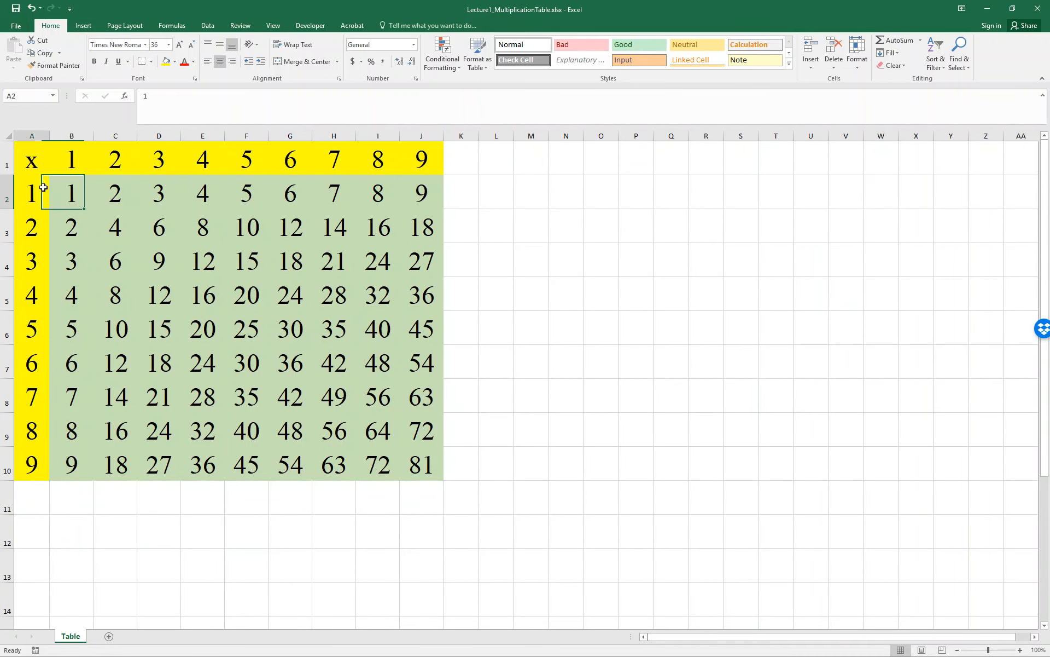
pyautogui.click(74, 160)
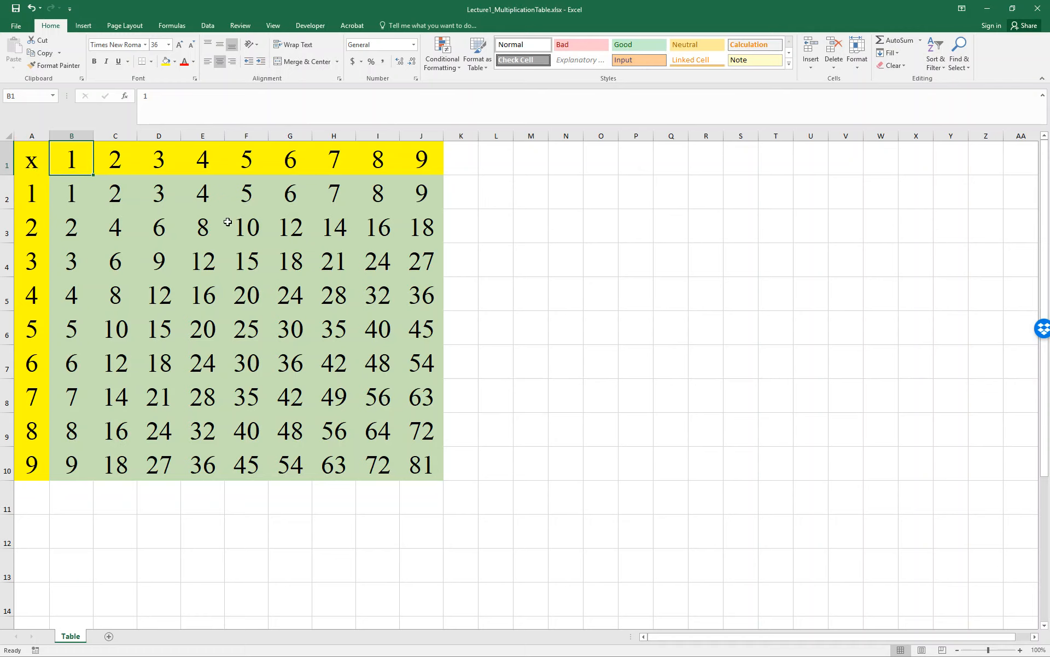
pyautogui.doubleClick(77, 198)
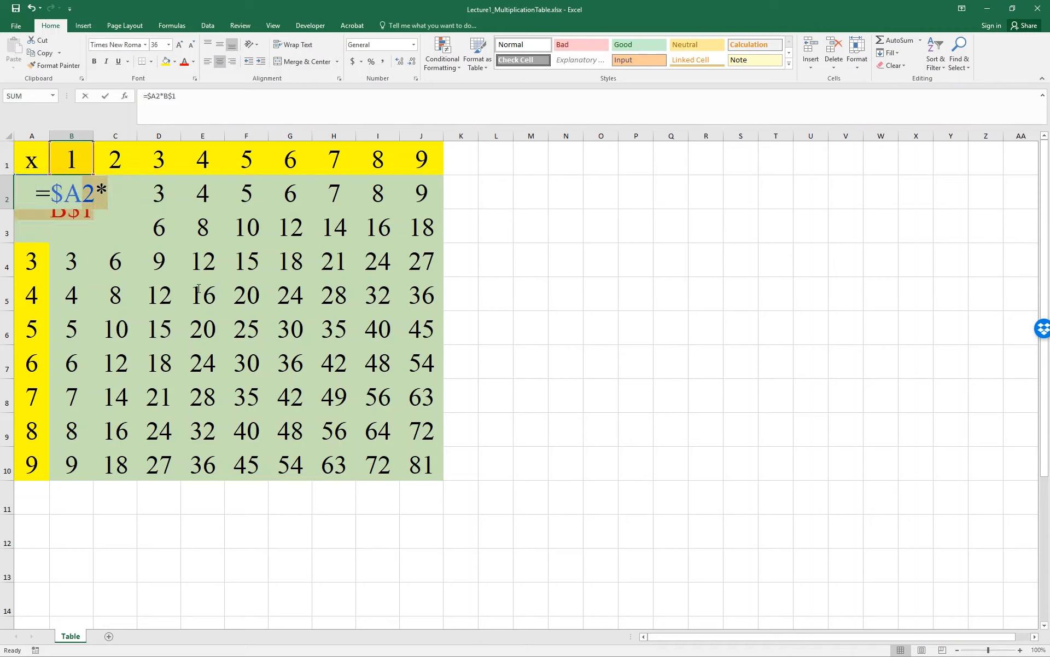
pyautogui.press('Escape')
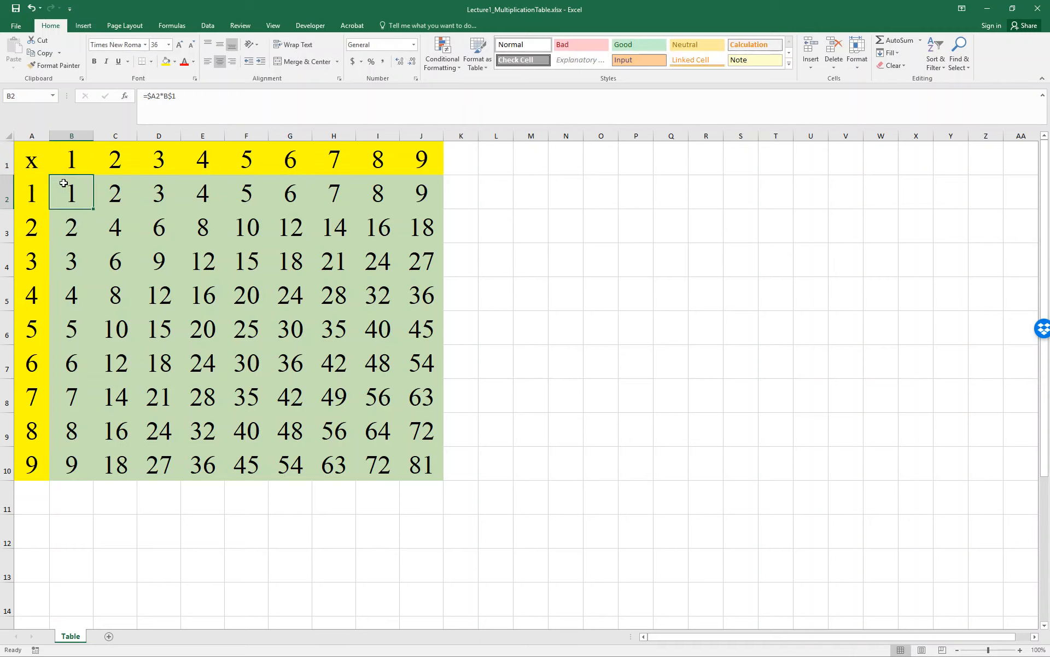
# Inspect the cell references of the formula in J10, the last cell of the multiplication table.
pyautogui.moveTo(74, 202); pyautogui.dragTo(385, 440)
pyautogui.doubleClick(407, 464)
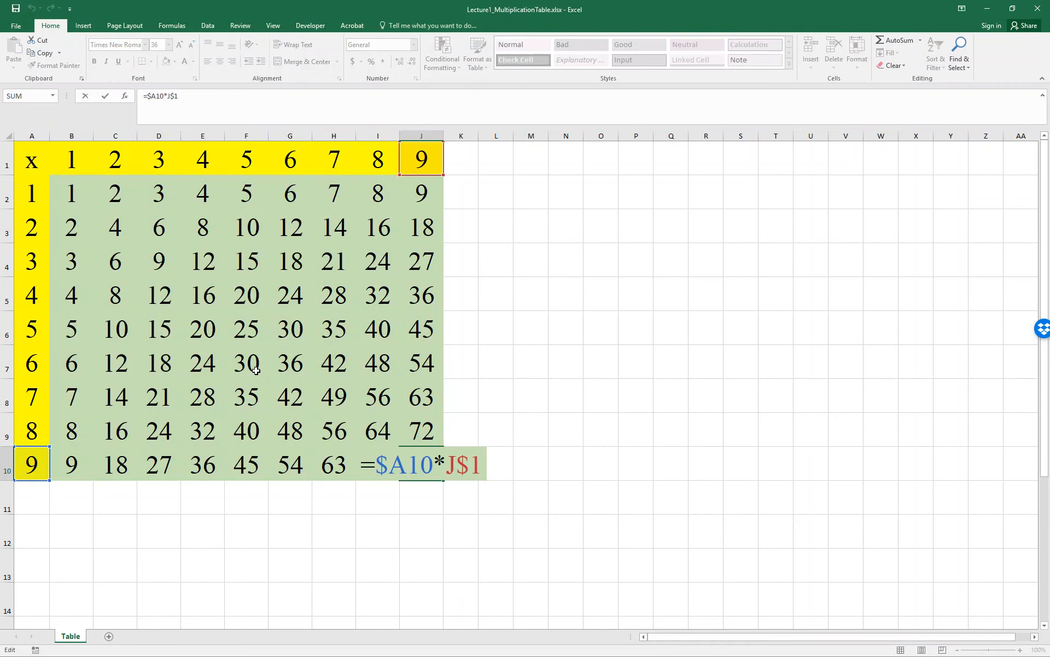
pyautogui.press('Escape')
# Clear the contents of the table body B2:J10, keeping the header row and header column.
pyautogui.click(79, 192)
pyautogui.hotkey('shift', 'Down')
pyautogui.hotkey('shift', 'Down')
pyautogui.hotkey('shift', 'Down')
pyautogui.hotkey('shift', 'Down')
pyautogui.hotkey('shift', 'Down')
pyautogui.hotkey('shift', 'Down')
pyautogui.hotkey('shift', 'Down')
pyautogui.hotkey('shift', 'Down')
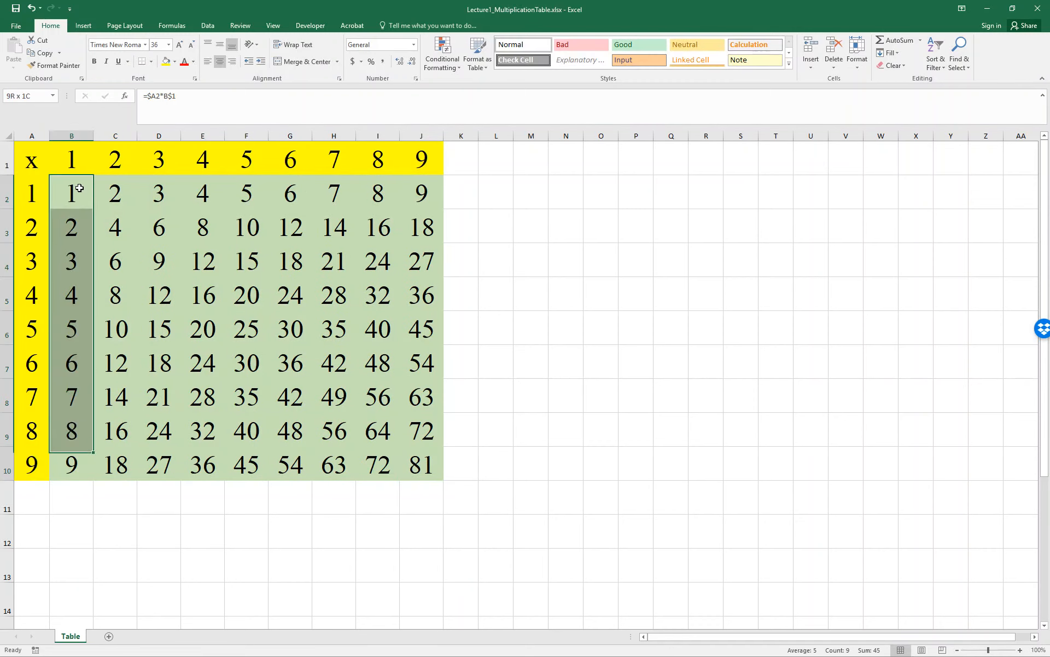
pyautogui.hotkey('shift', 'Right')
pyautogui.hotkey('shift', 'Right')
pyautogui.hotkey('shift', 'Right')
pyautogui.hotkey('shift', 'Right')
pyautogui.hotkey('shift', 'Right')
pyautogui.hotkey('shift', 'Right')
pyautogui.hotkey('shift', 'Right')
pyautogui.hotkey('shift', 'Right')
pyautogui.press('Delete')
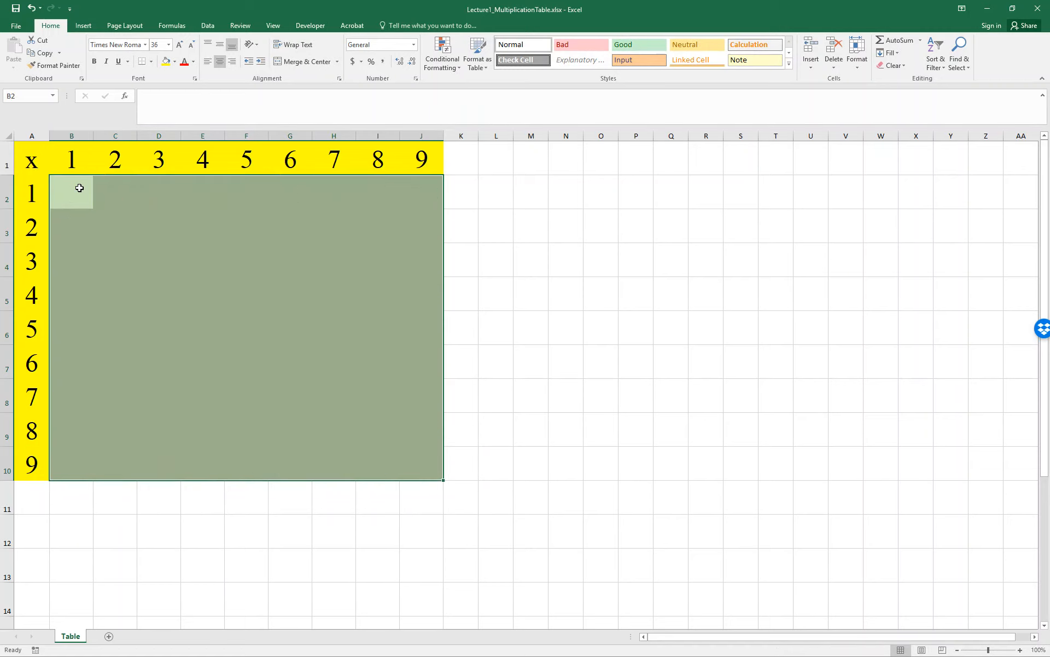
# Enter the formula =A2*B1 in cell B2 of the multiplication table.
pyautogui.click(1020, 650)
pyautogui.click(1020, 649)
pyautogui.click(88, 202)
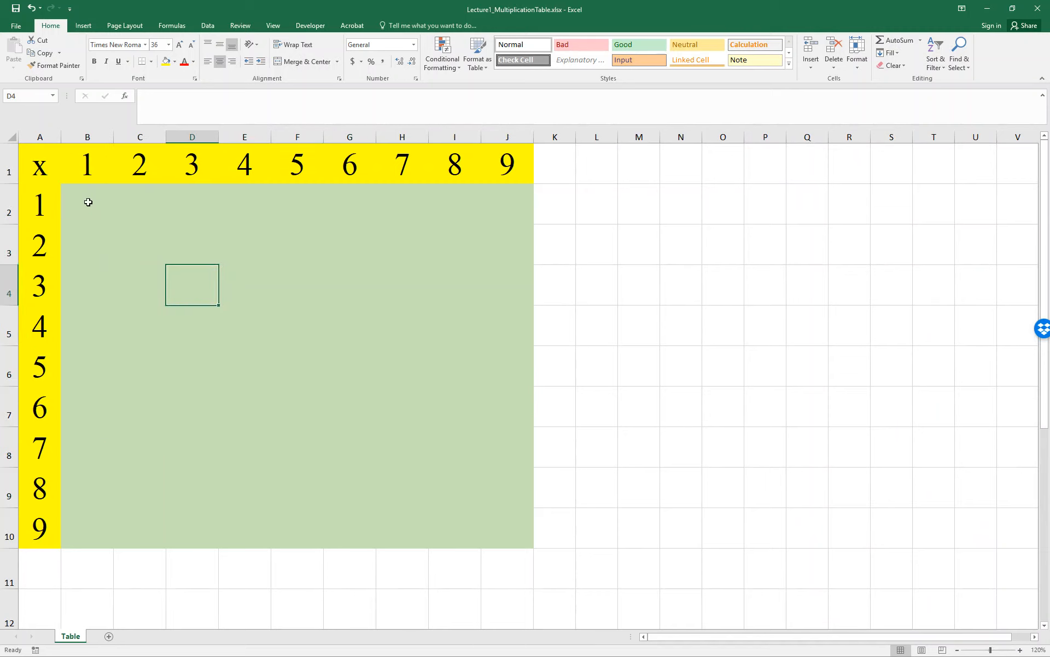
pyautogui.write('=')
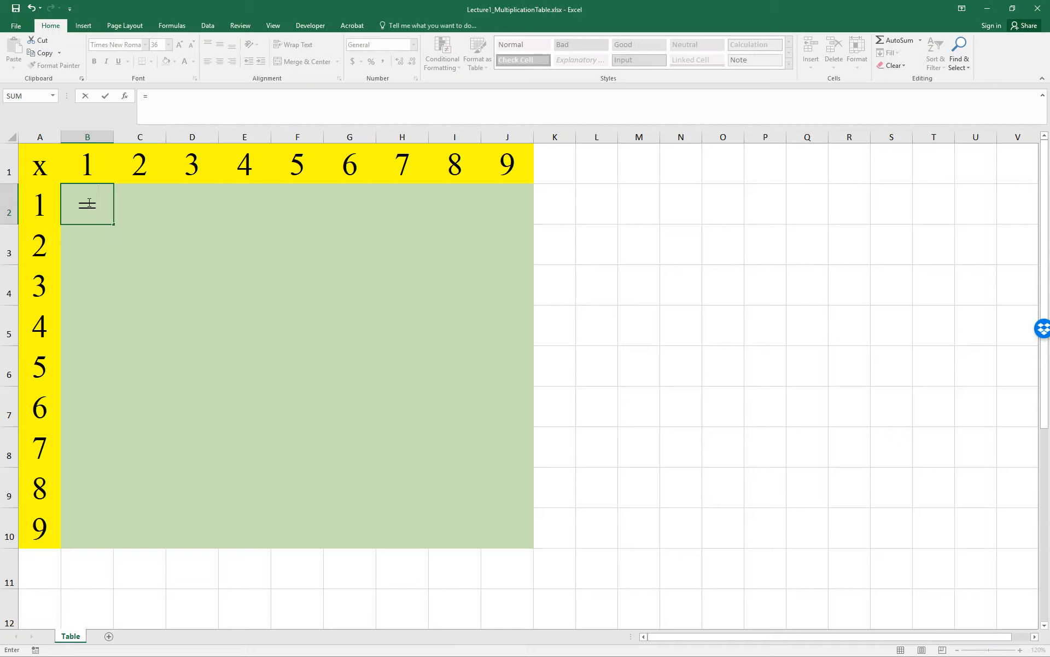
pyautogui.press('Left')
pyautogui.write('*')
pyautogui.press('Up')
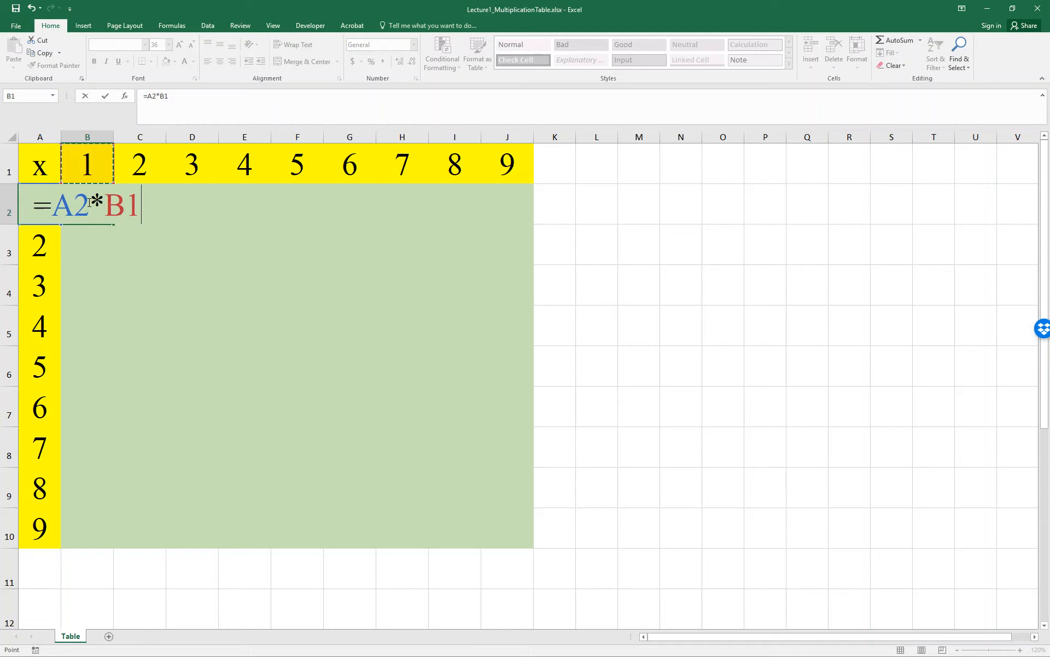
pyautogui.press('Return')
# Change the formula in B2 to =$A2*B$1, fixing column A and row 1.
pyautogui.click(89, 202)
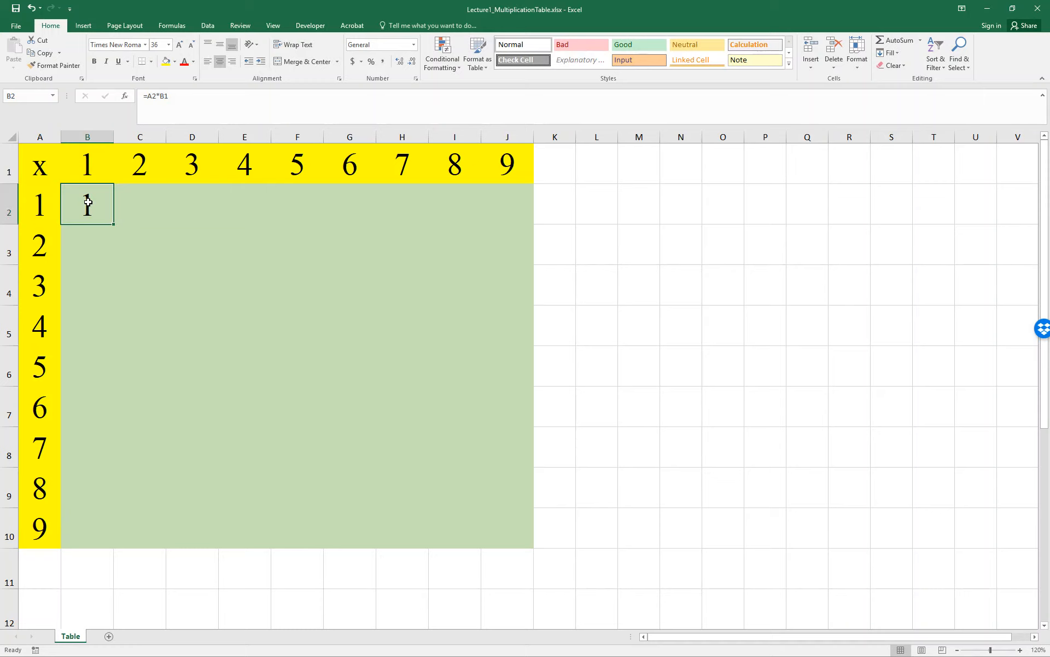
pyautogui.click(152, 97)
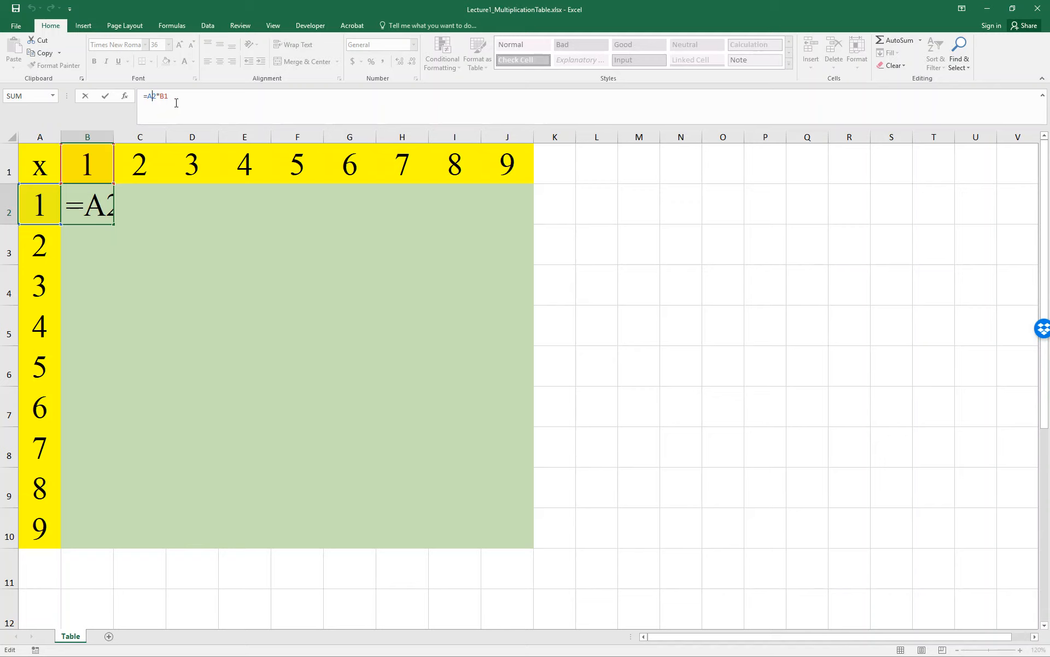
pyautogui.press('Left')
pyautogui.write('$')
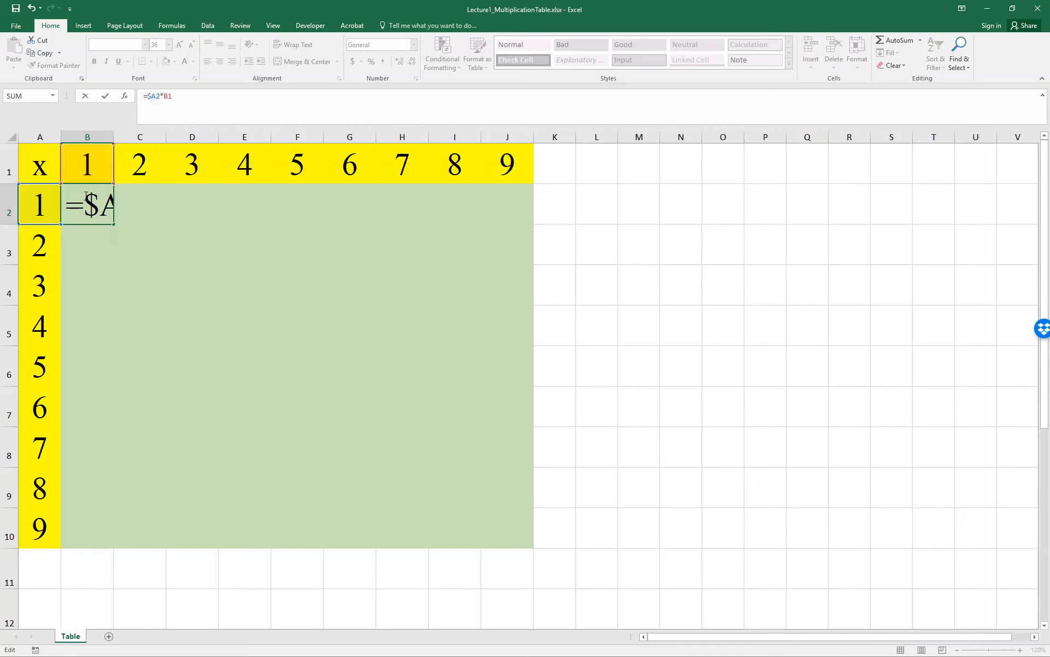
pyautogui.press('Right')
pyautogui.press('Right')
pyautogui.press('Right')
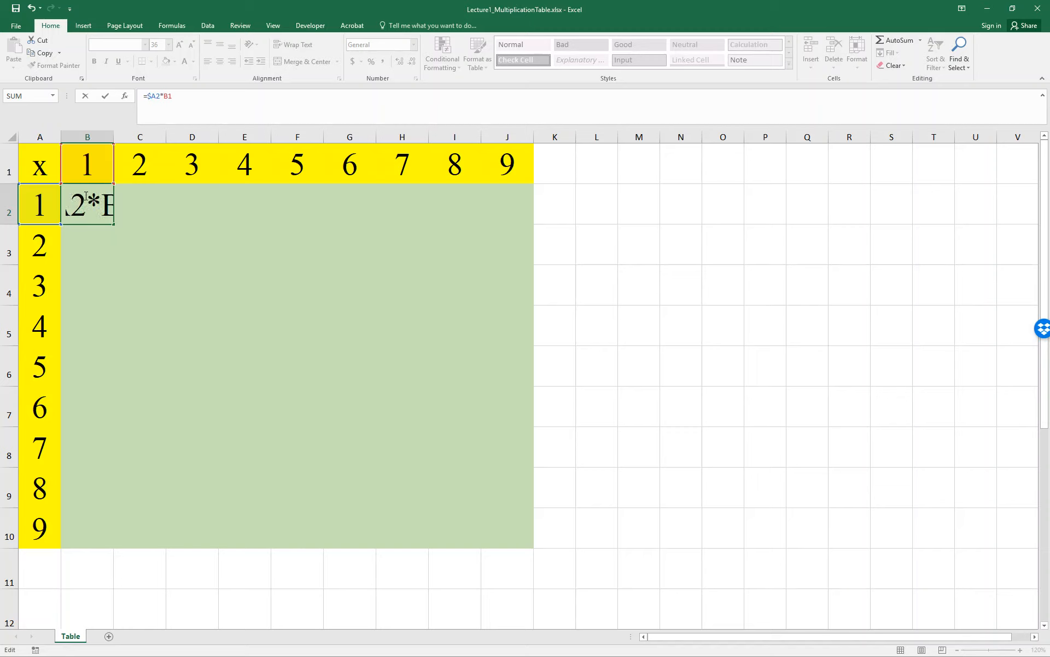
pyautogui.press('Right')
pyautogui.press('Right')
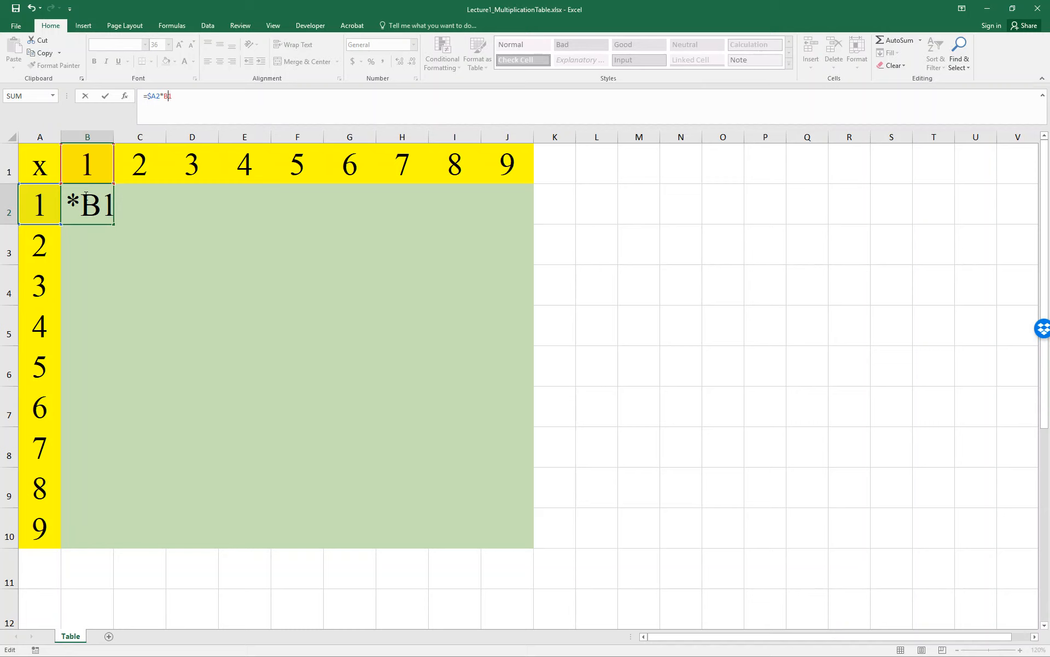
pyautogui.write('$')
pyautogui.press('Return')
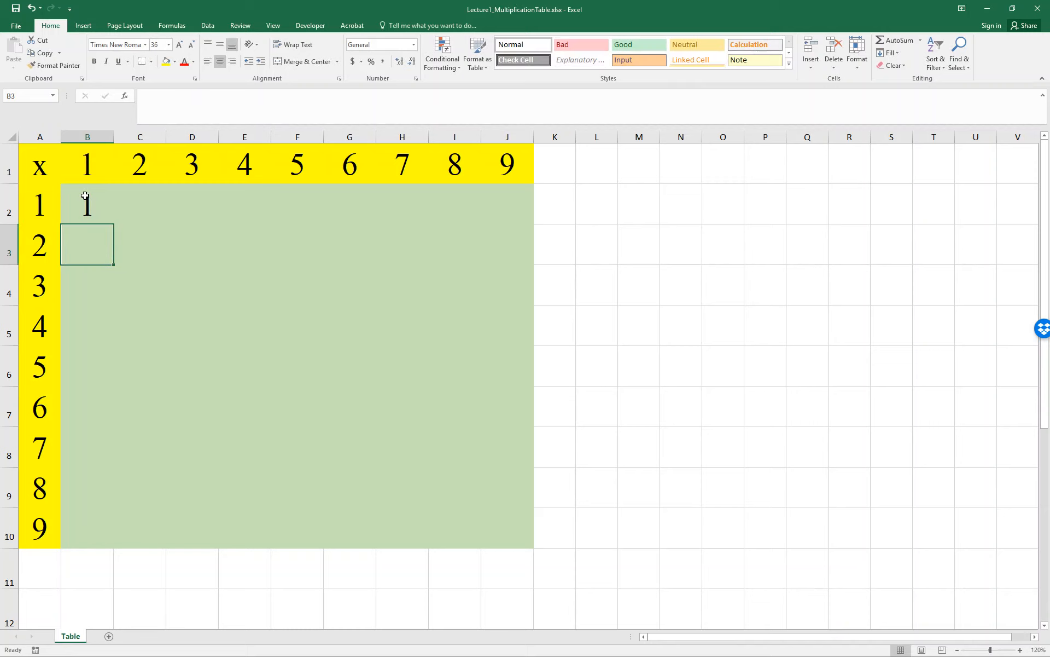
# Fill the formula from B2 across to J2, and fill that row down to row 10.
pyautogui.click(87, 202)
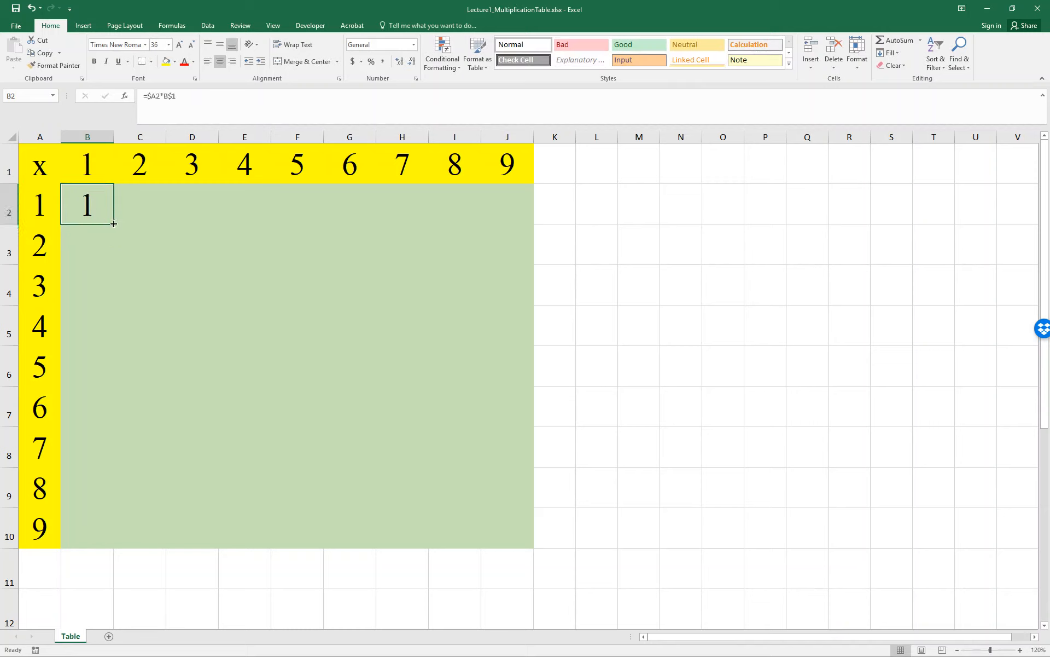
pyautogui.moveTo(113, 223); pyautogui.dragTo(543, 226)
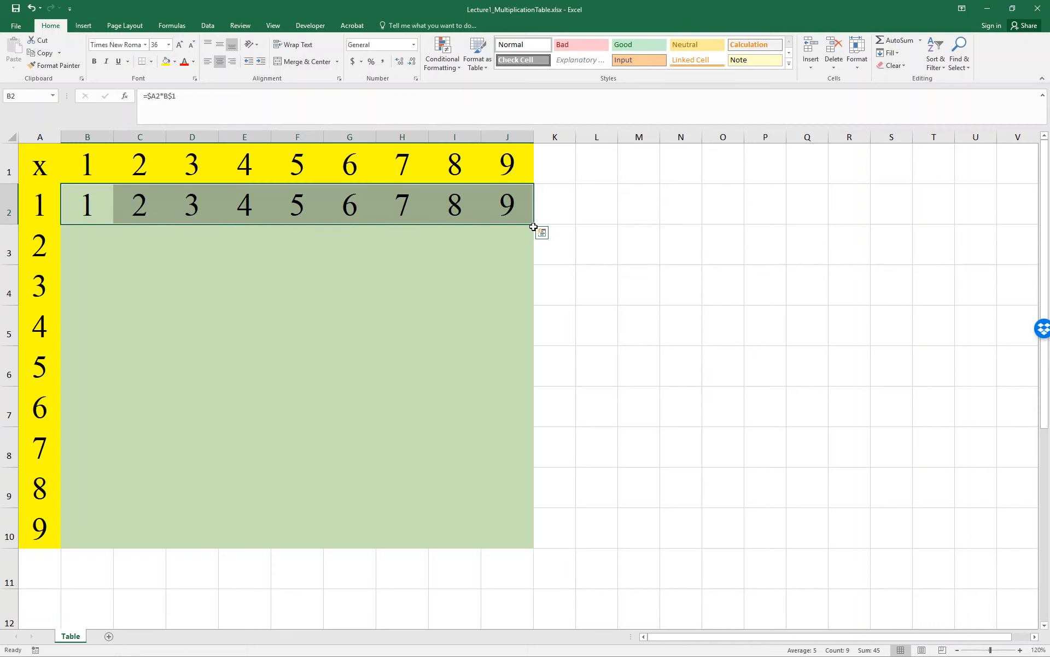
pyautogui.doubleClick(534, 226)
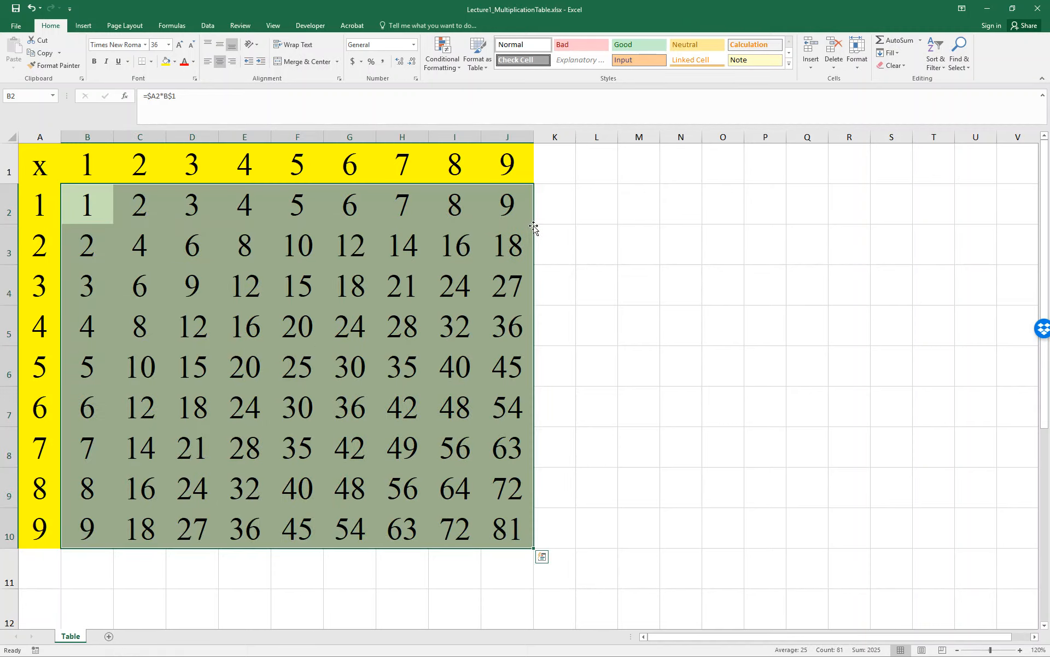